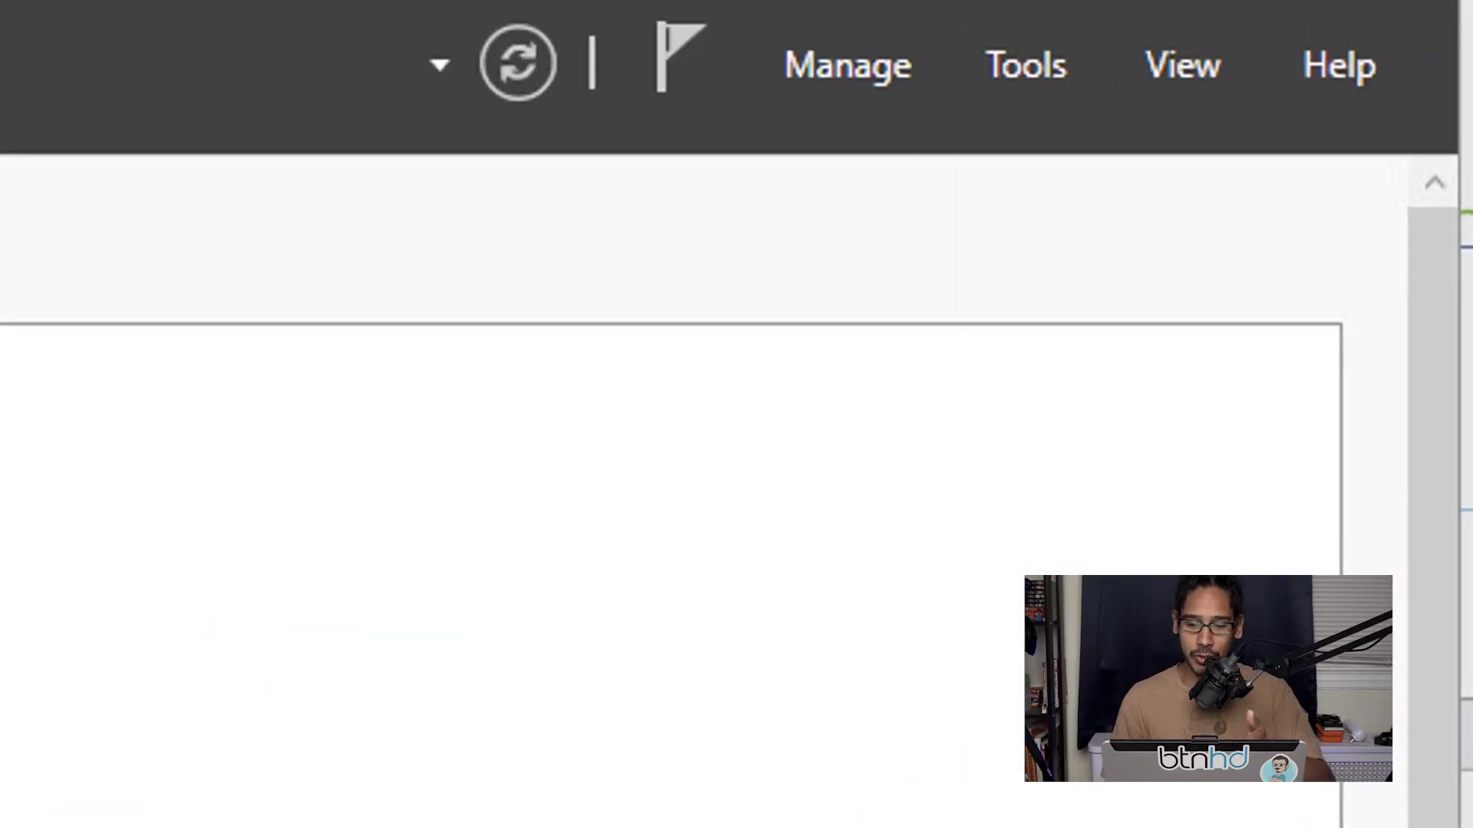
Install the Active Directory Certificate Services role with Certification Authority and its required management tools.
click(848, 66)
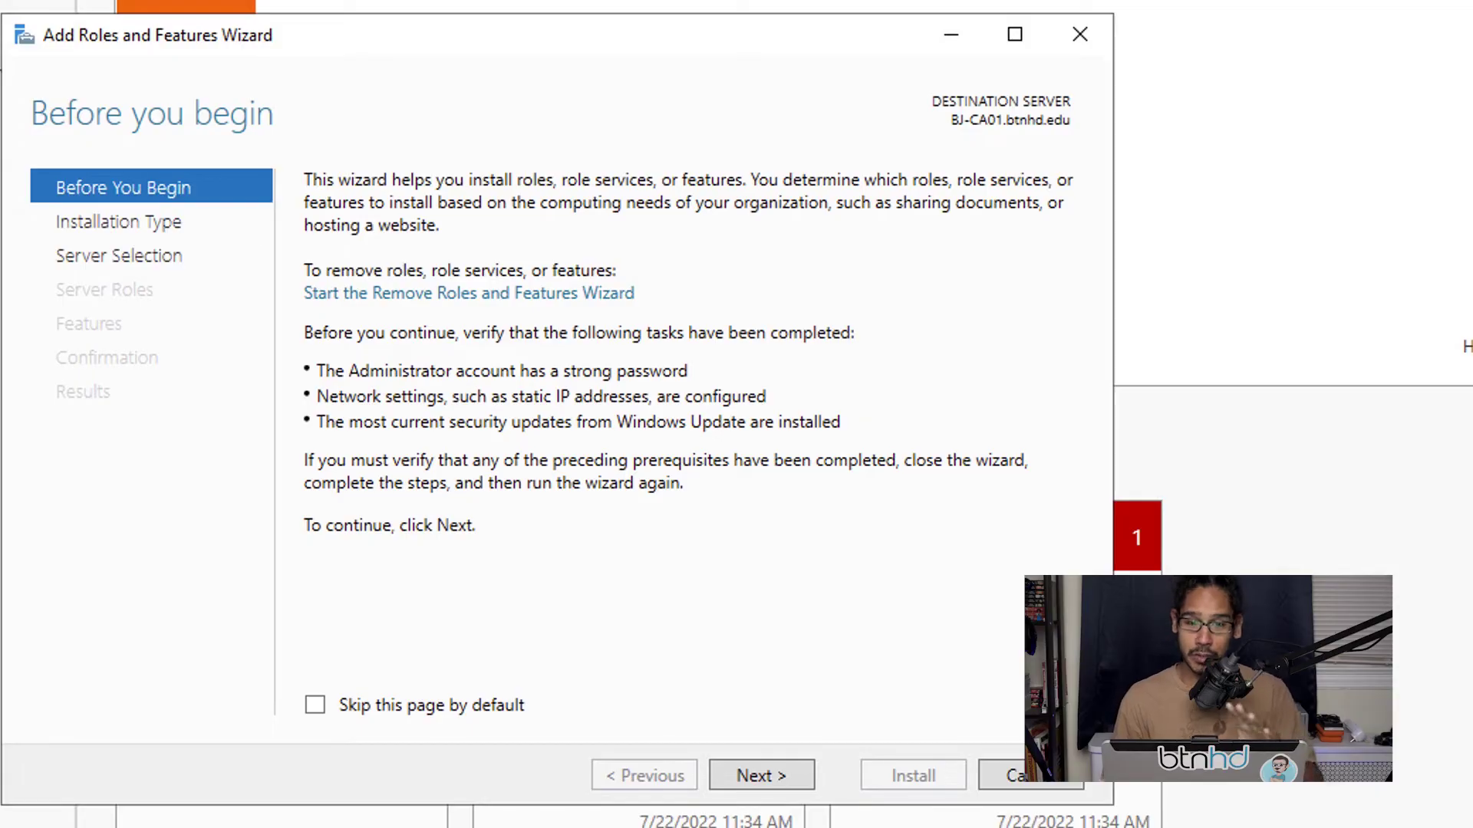
key(Return)
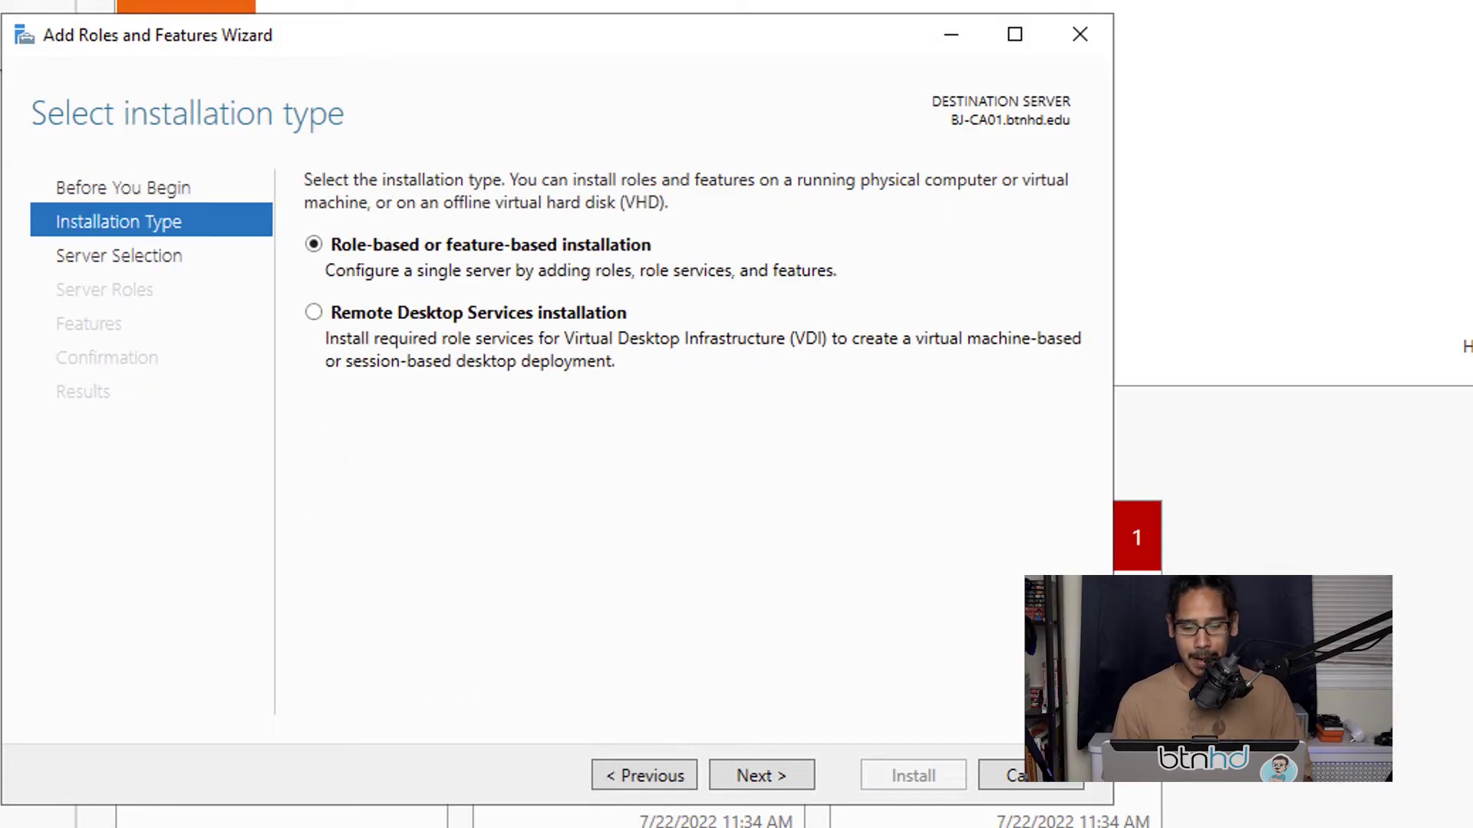
key(Return)
key(Return)
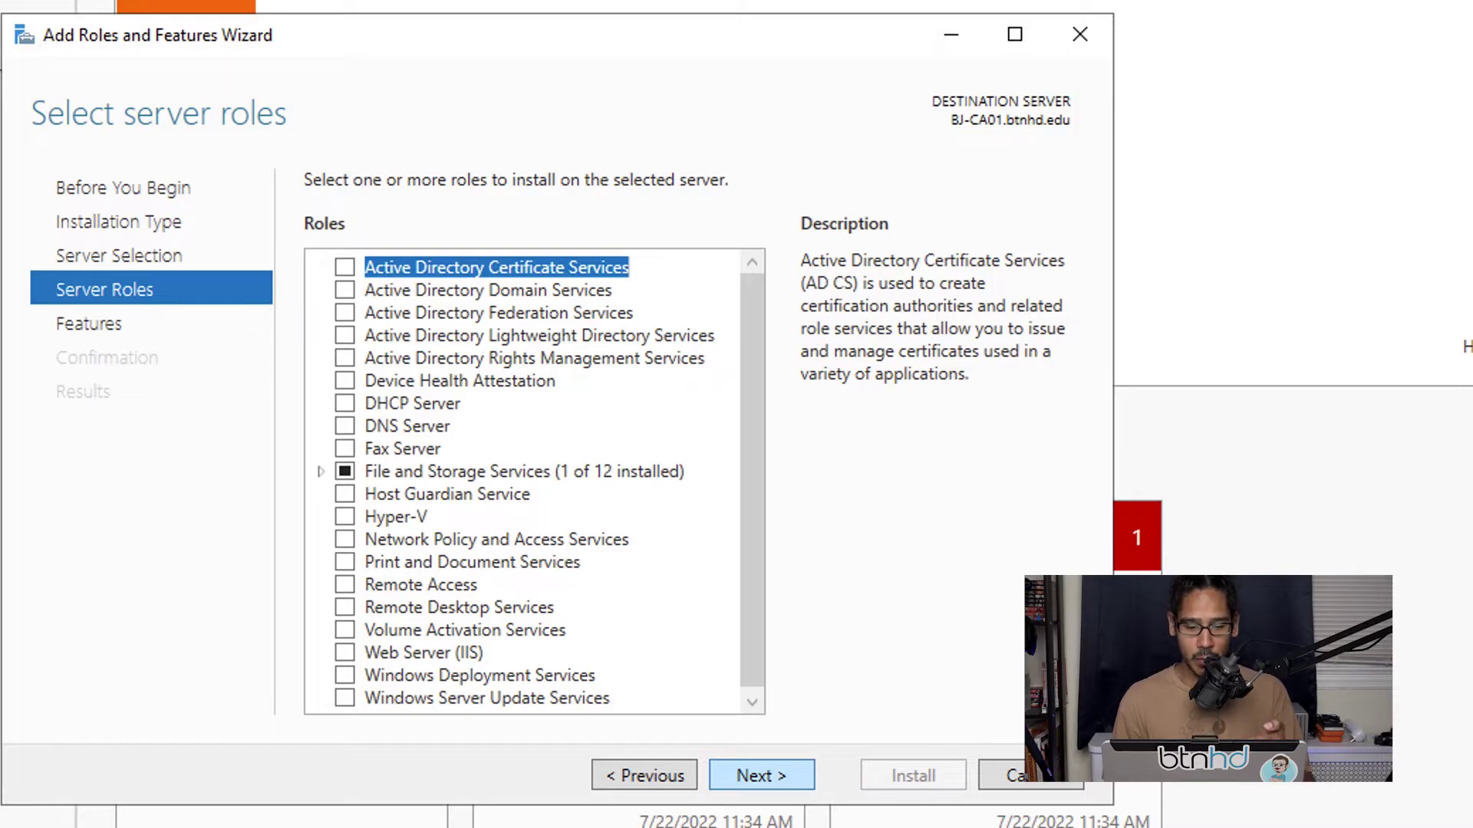
key(space)
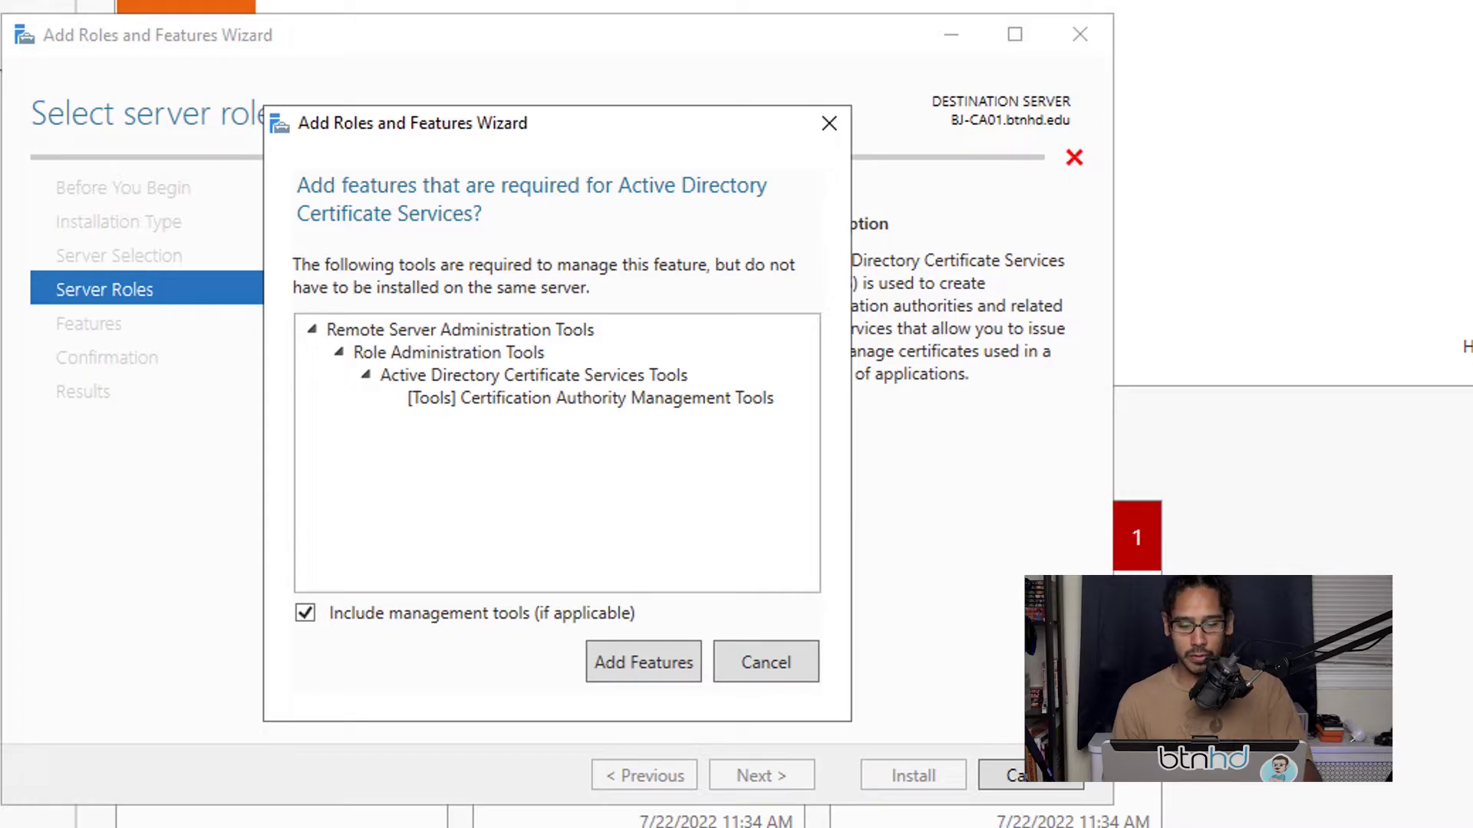
key(Return)
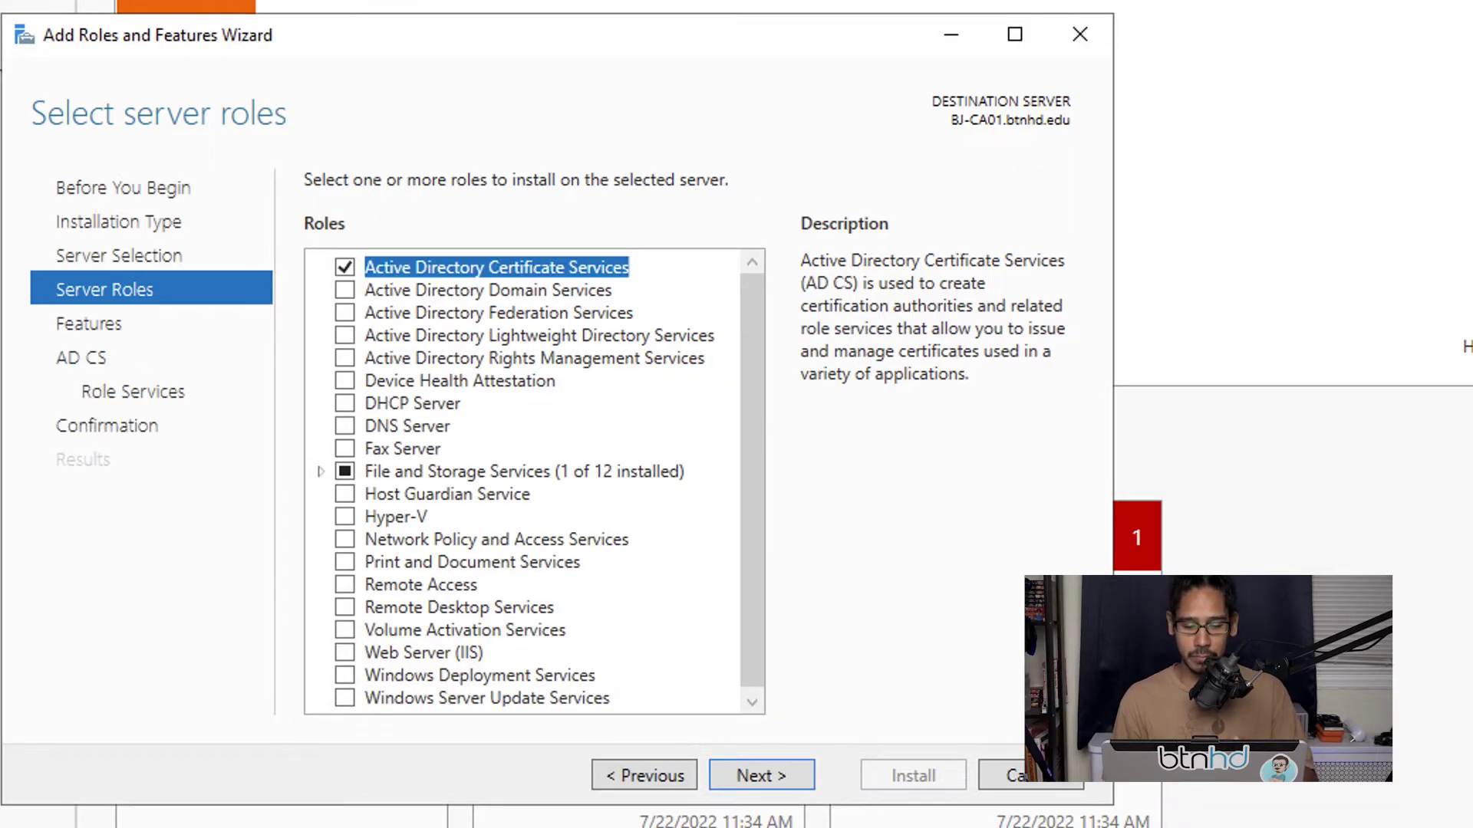
key(Return)
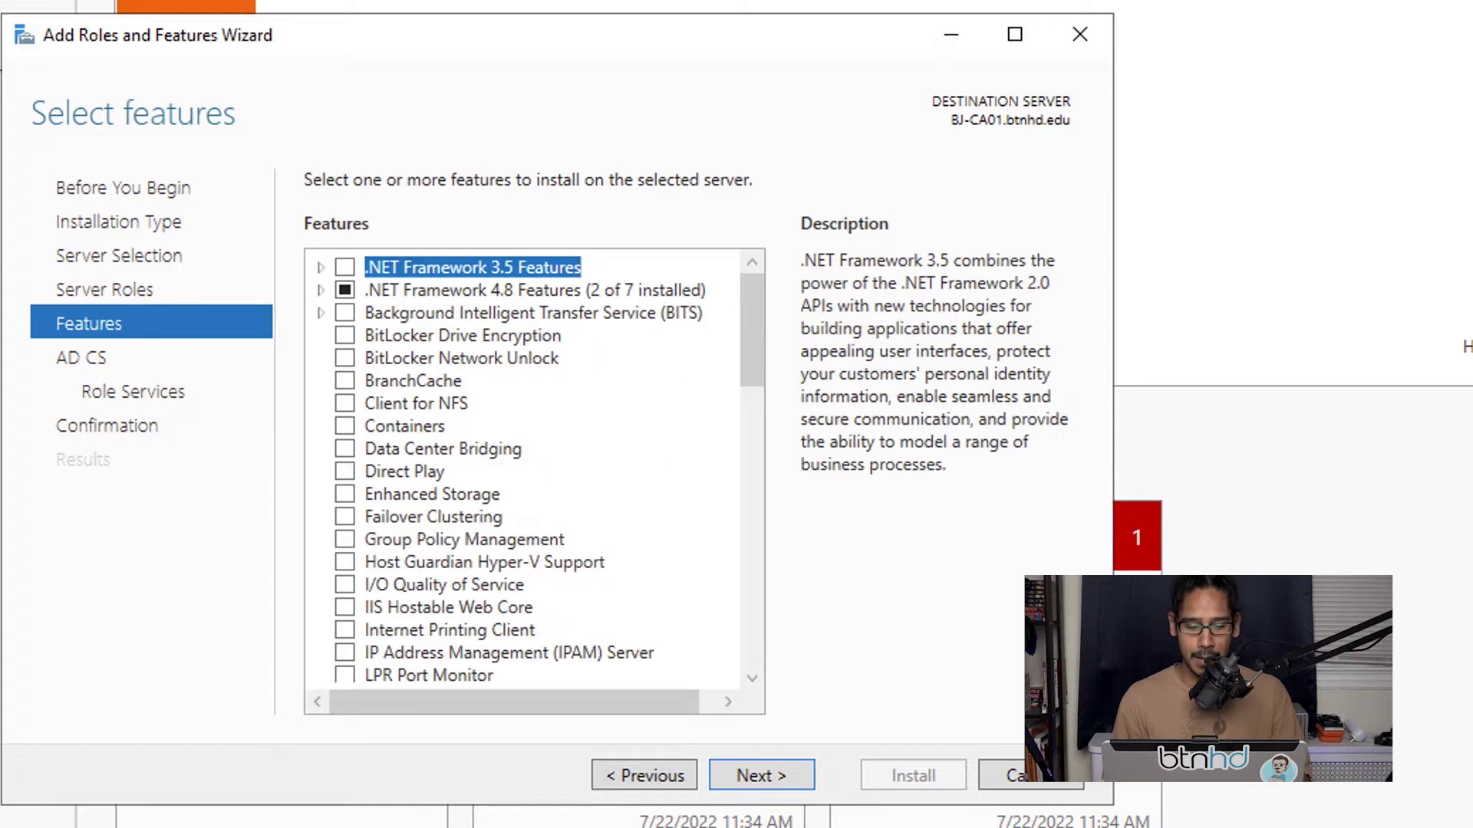
key(Return)
key(Return)
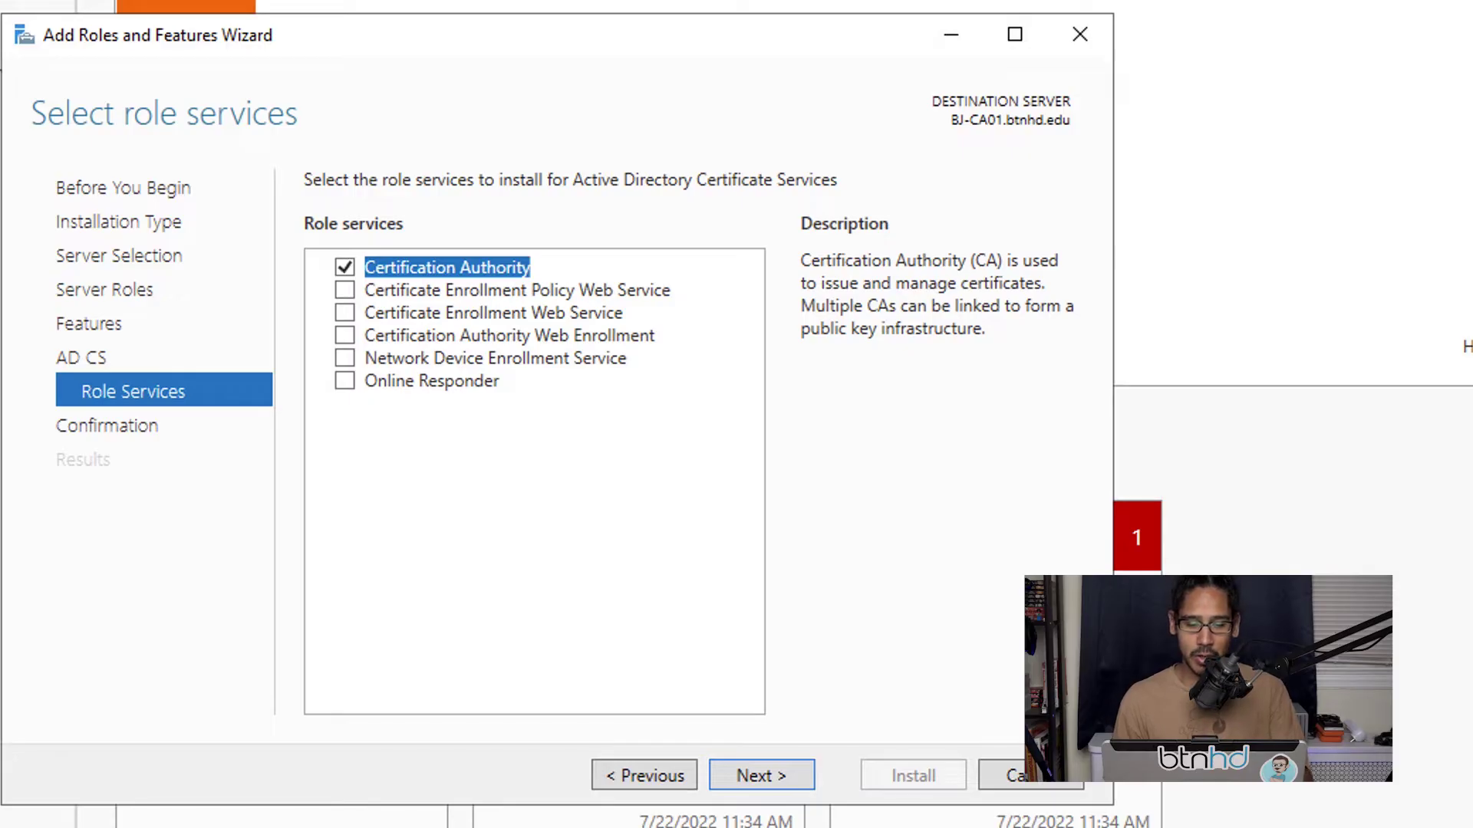
key(Return)
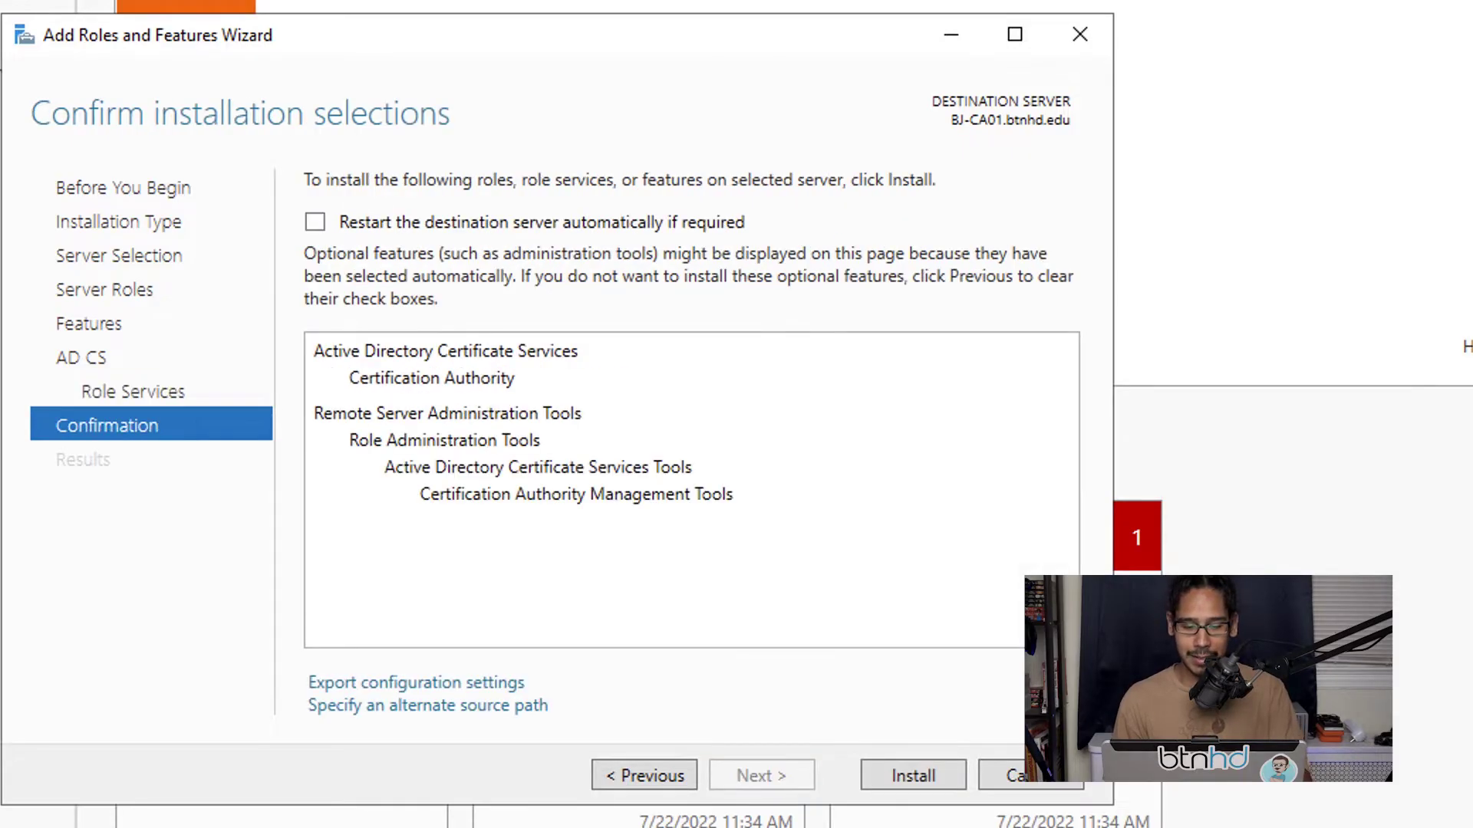
key(Return)
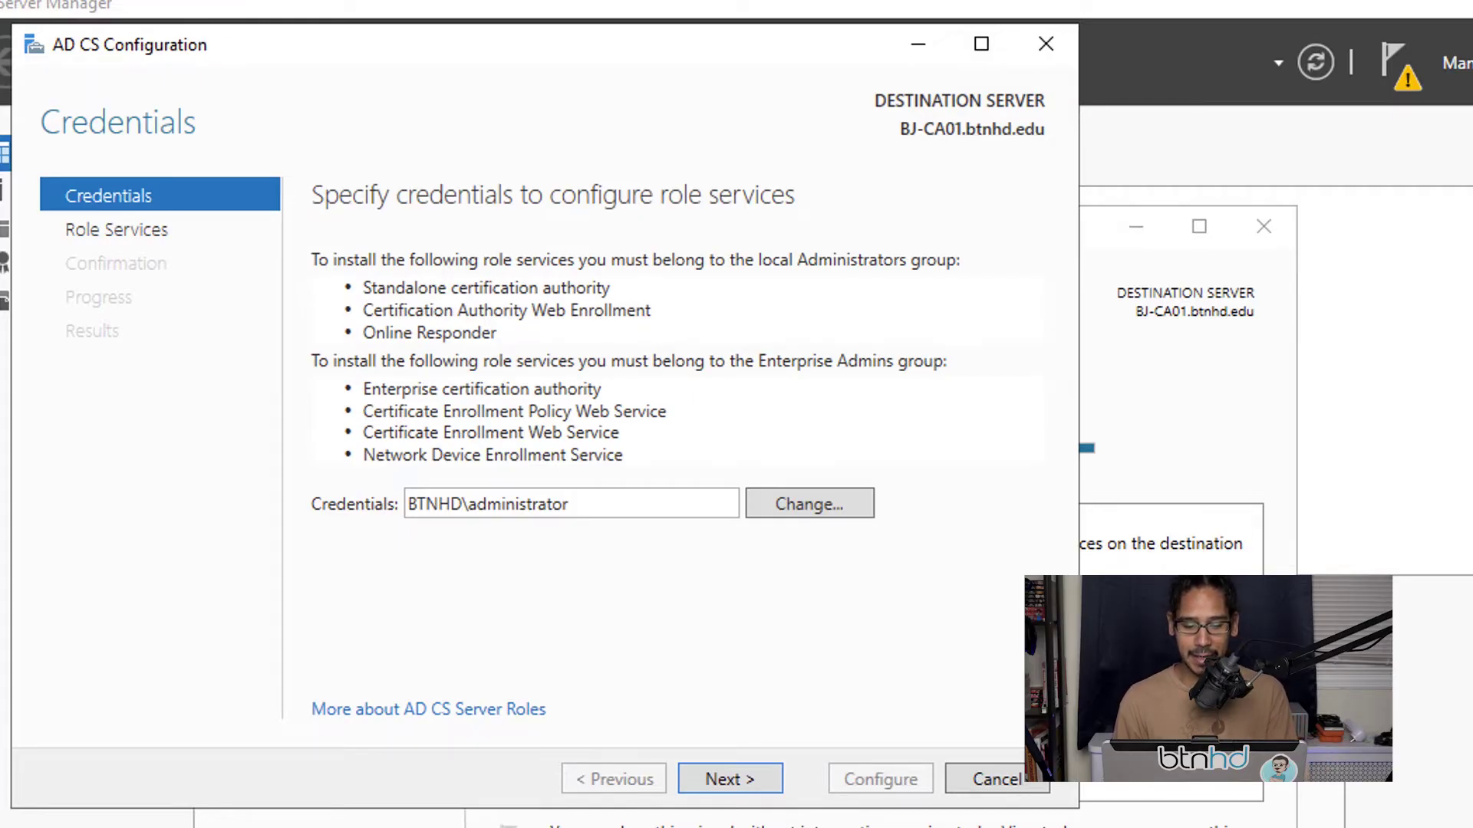
Configure Certification Authority as an Enterprise root CA using the administrator credentials.
key(Return)
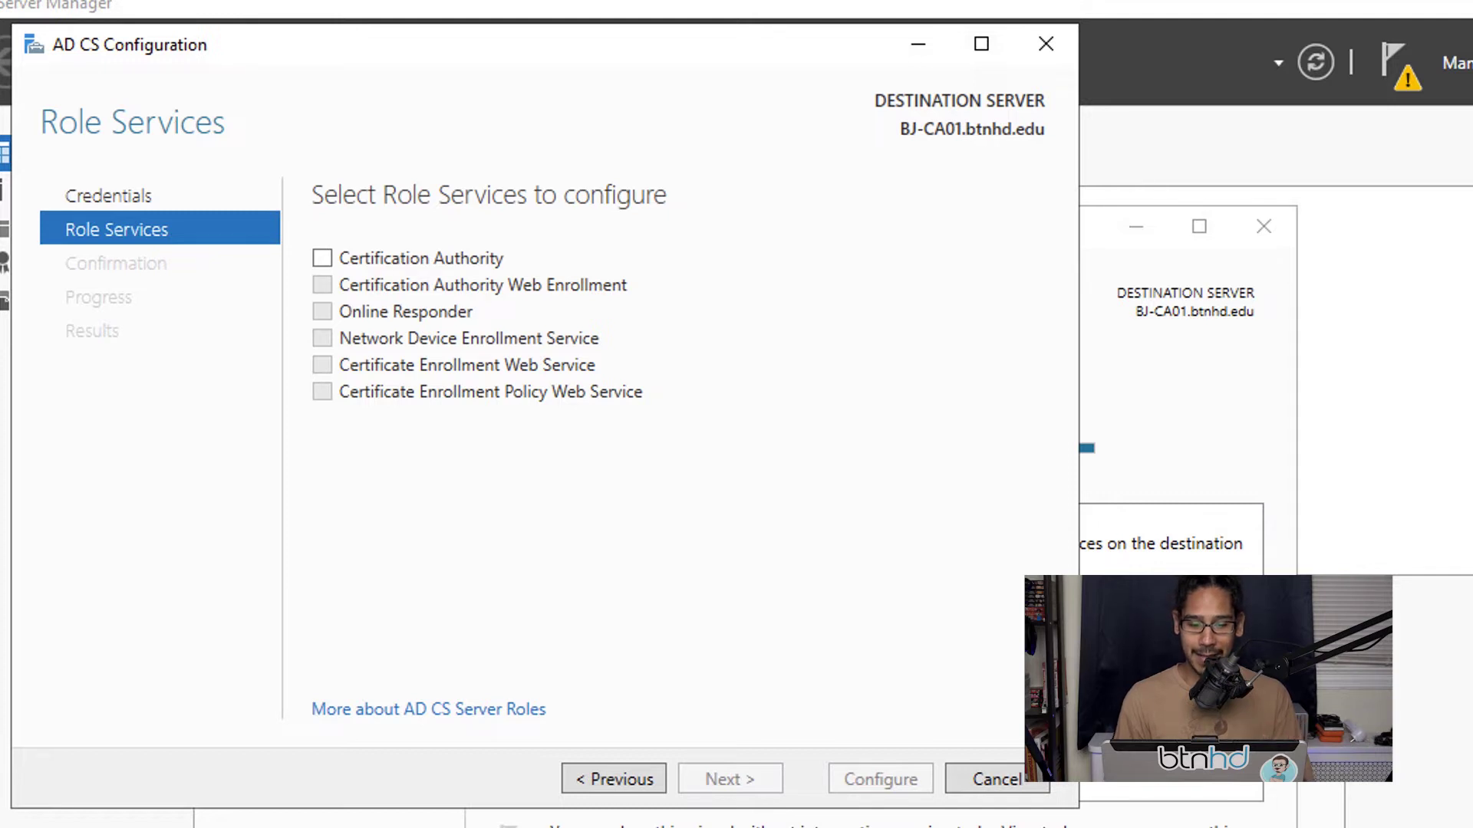
key(space)
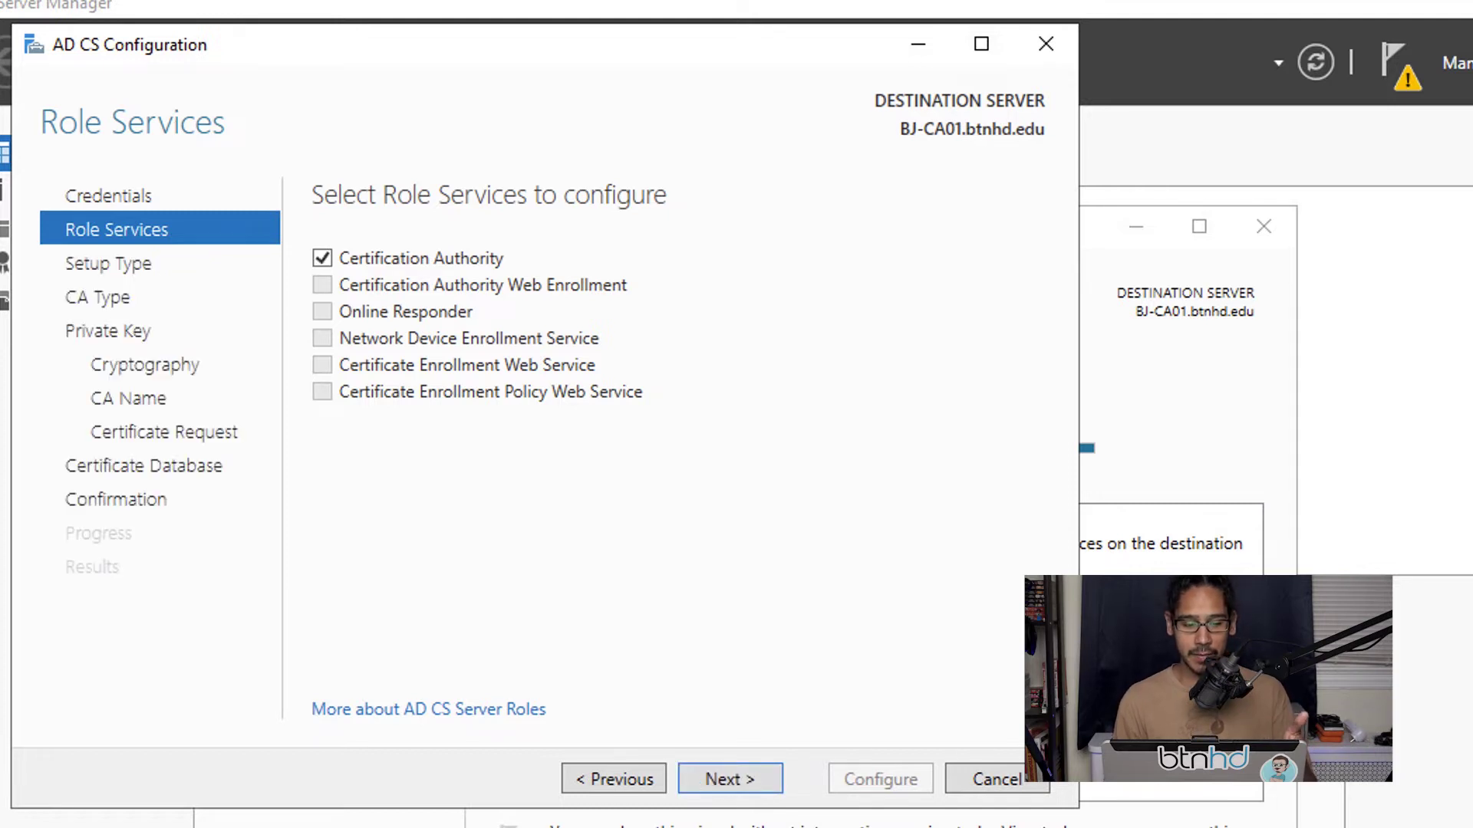
key(Return)
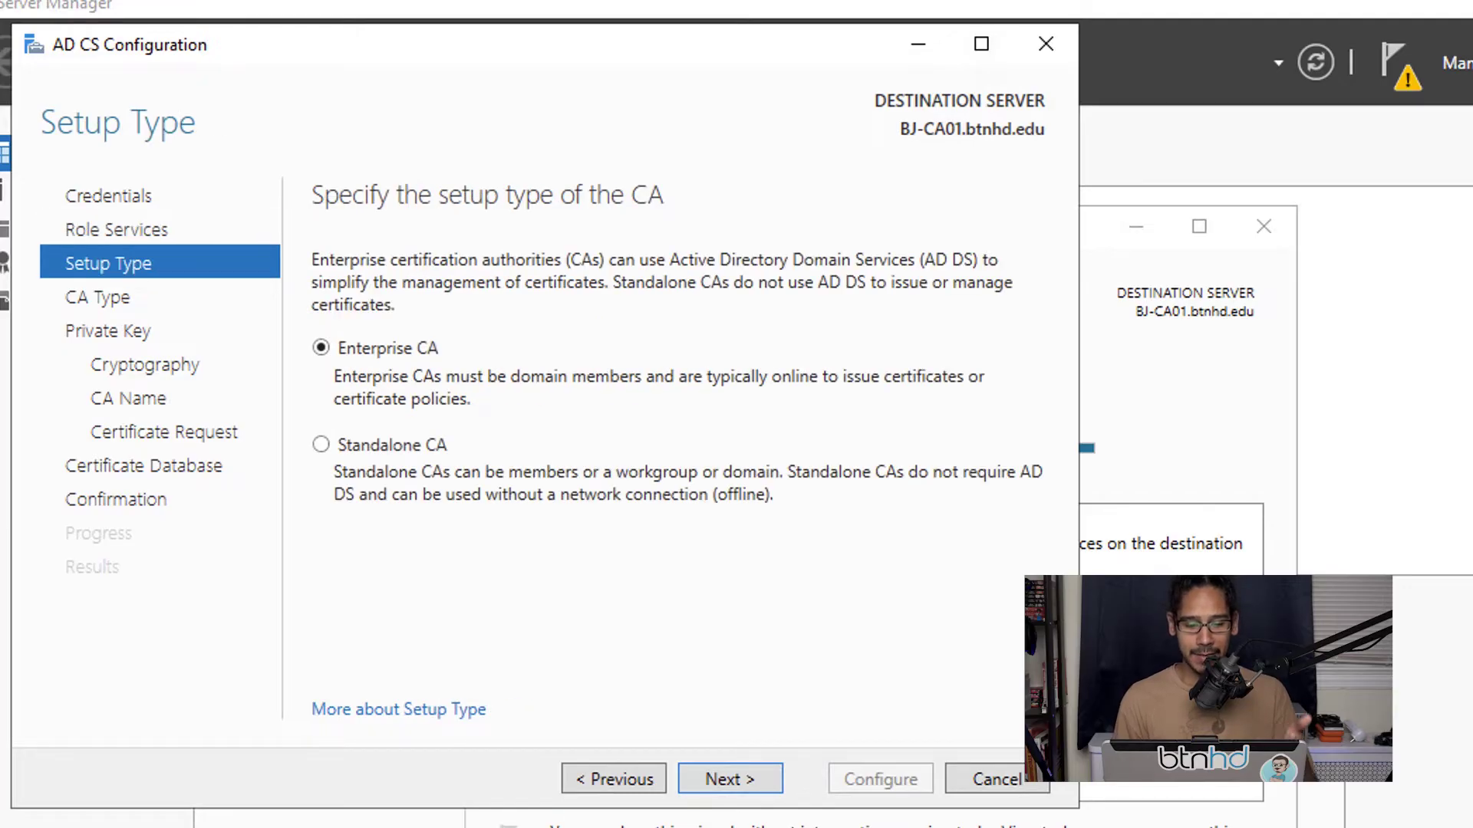
key(Return)
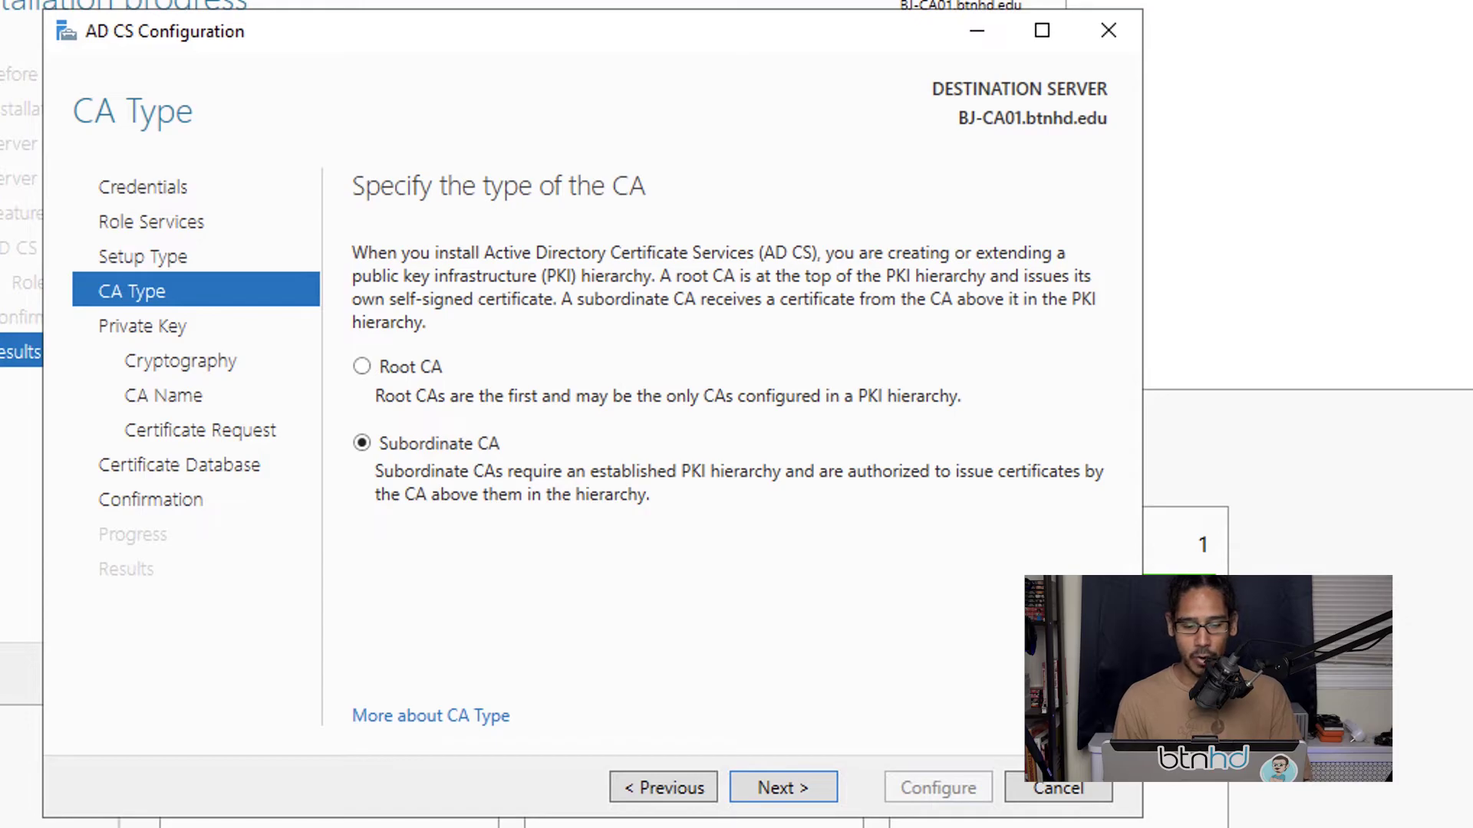
key(Up)
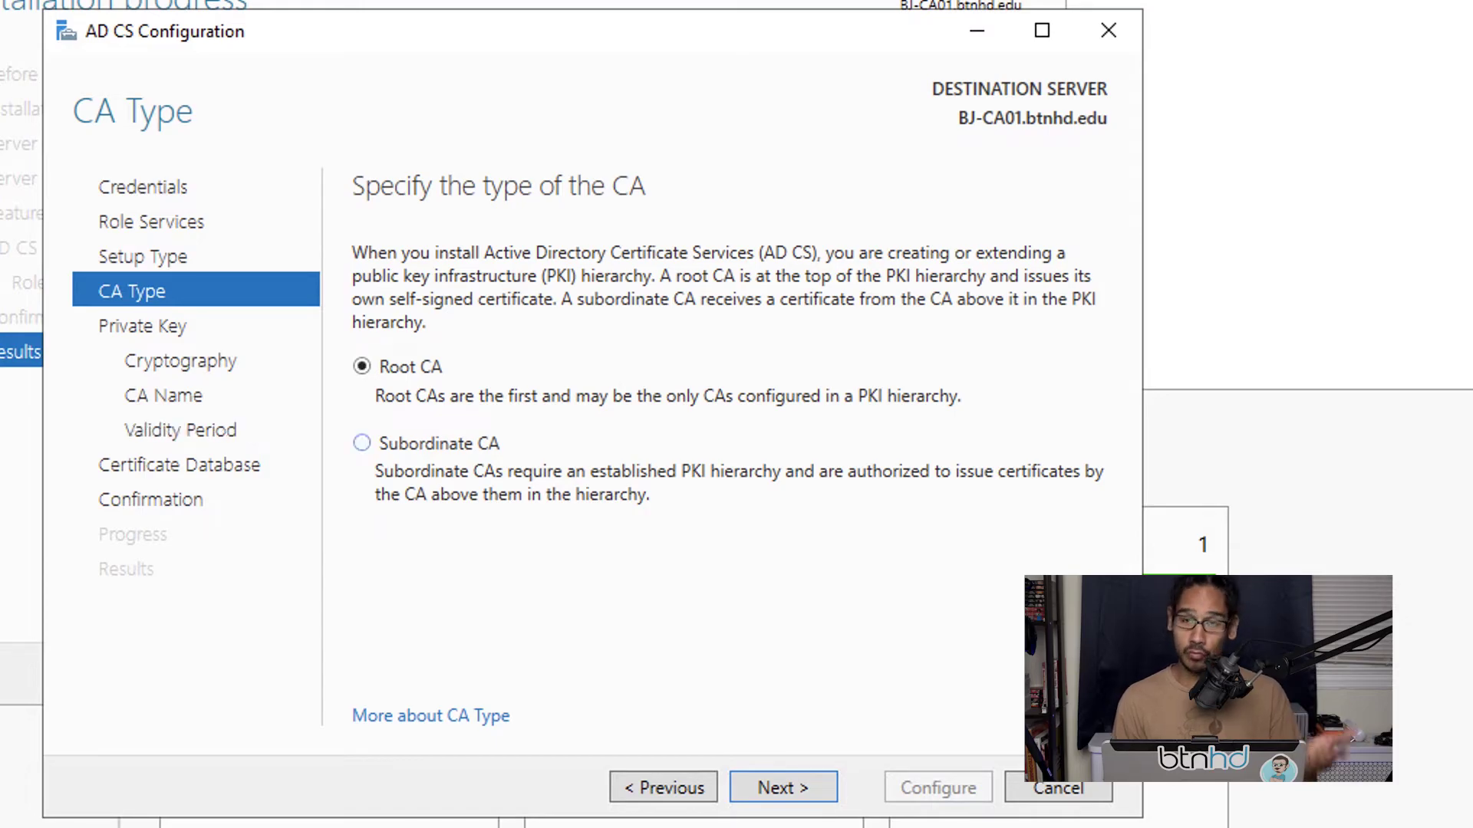
key(Return)
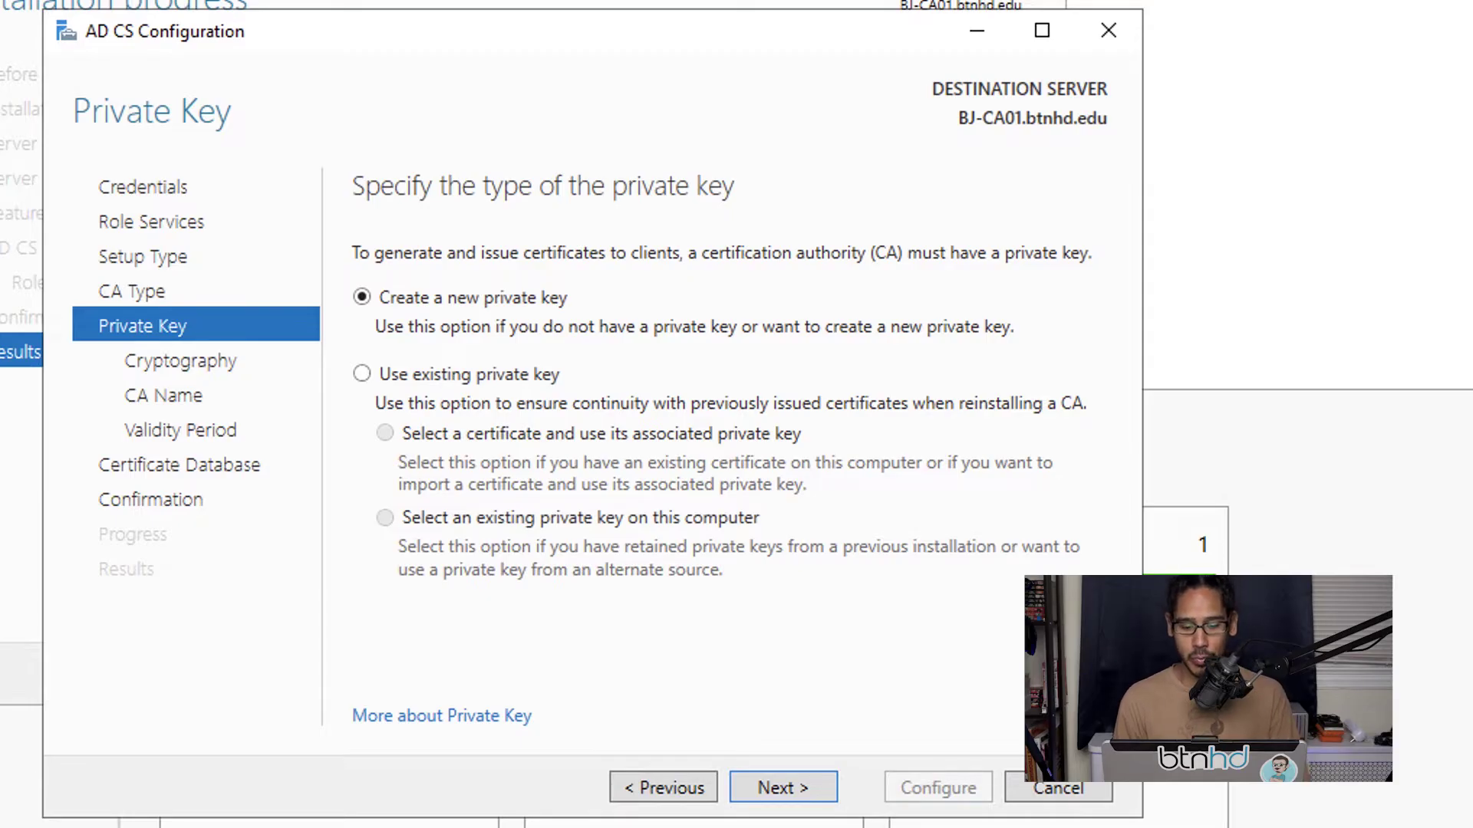
Configure the CA with a new private key, default cryptography and name, and 10-year validity.
key(Return)
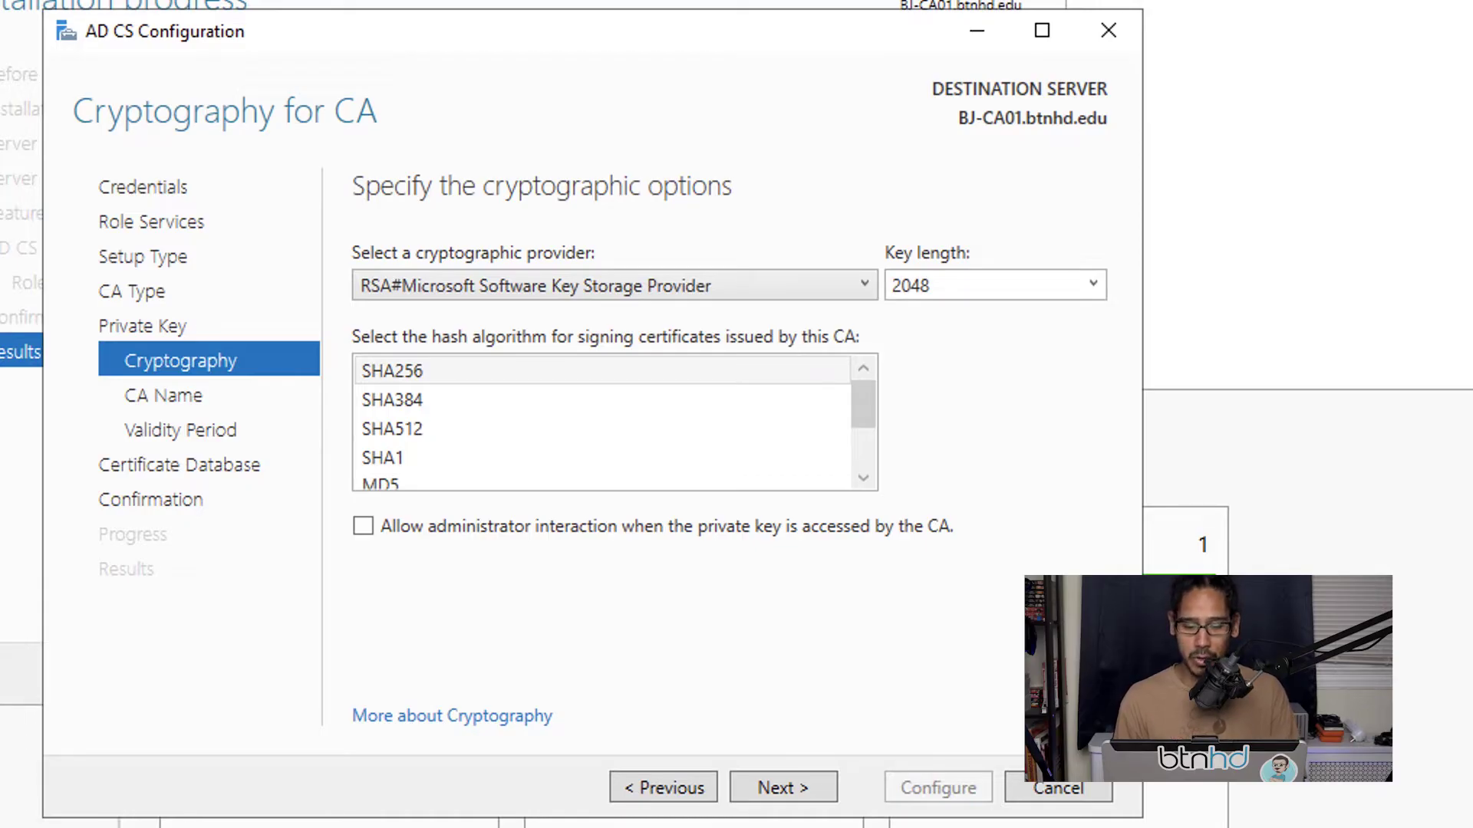
key(Return)
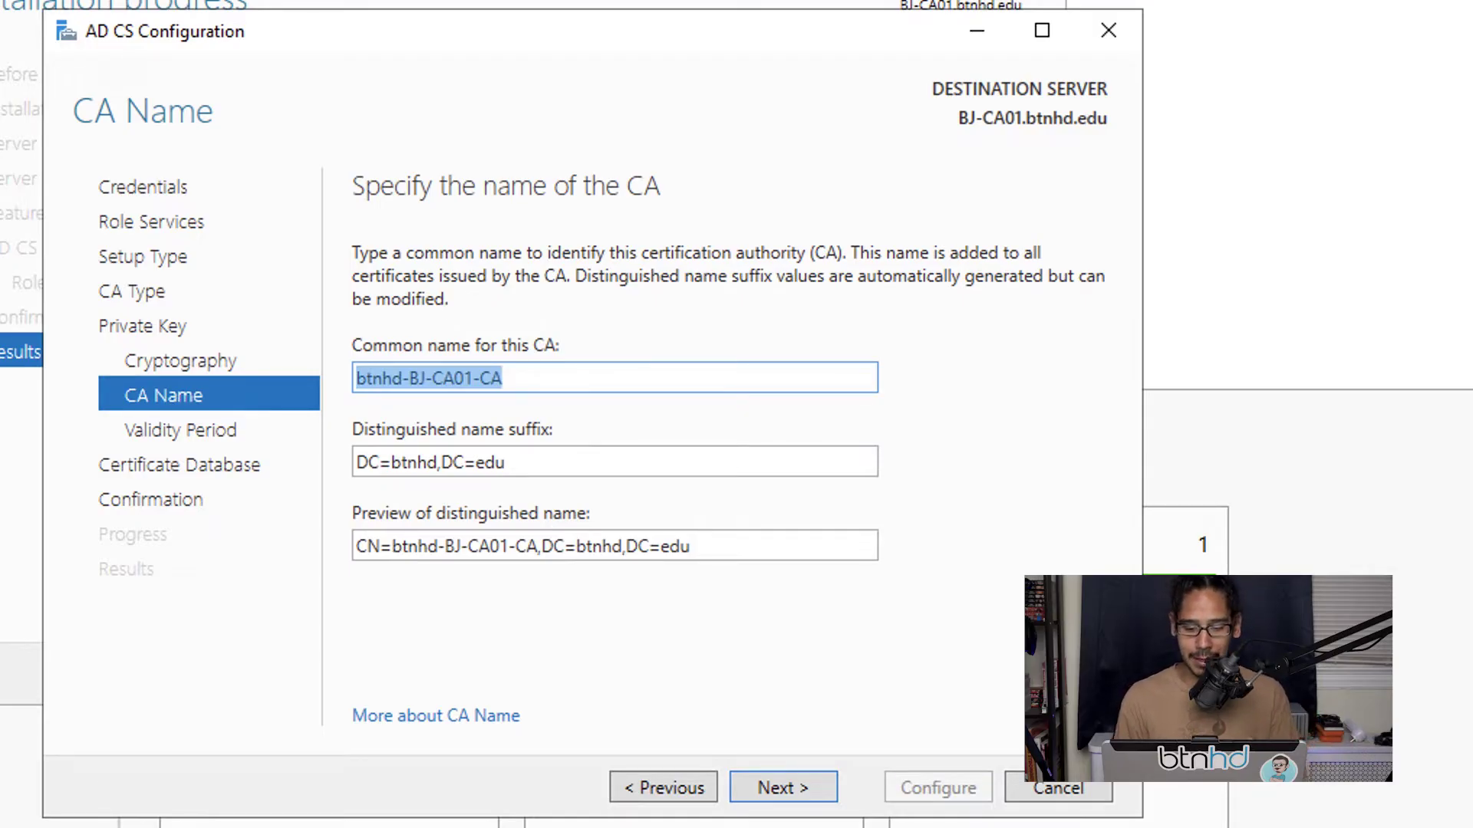
key(Return)
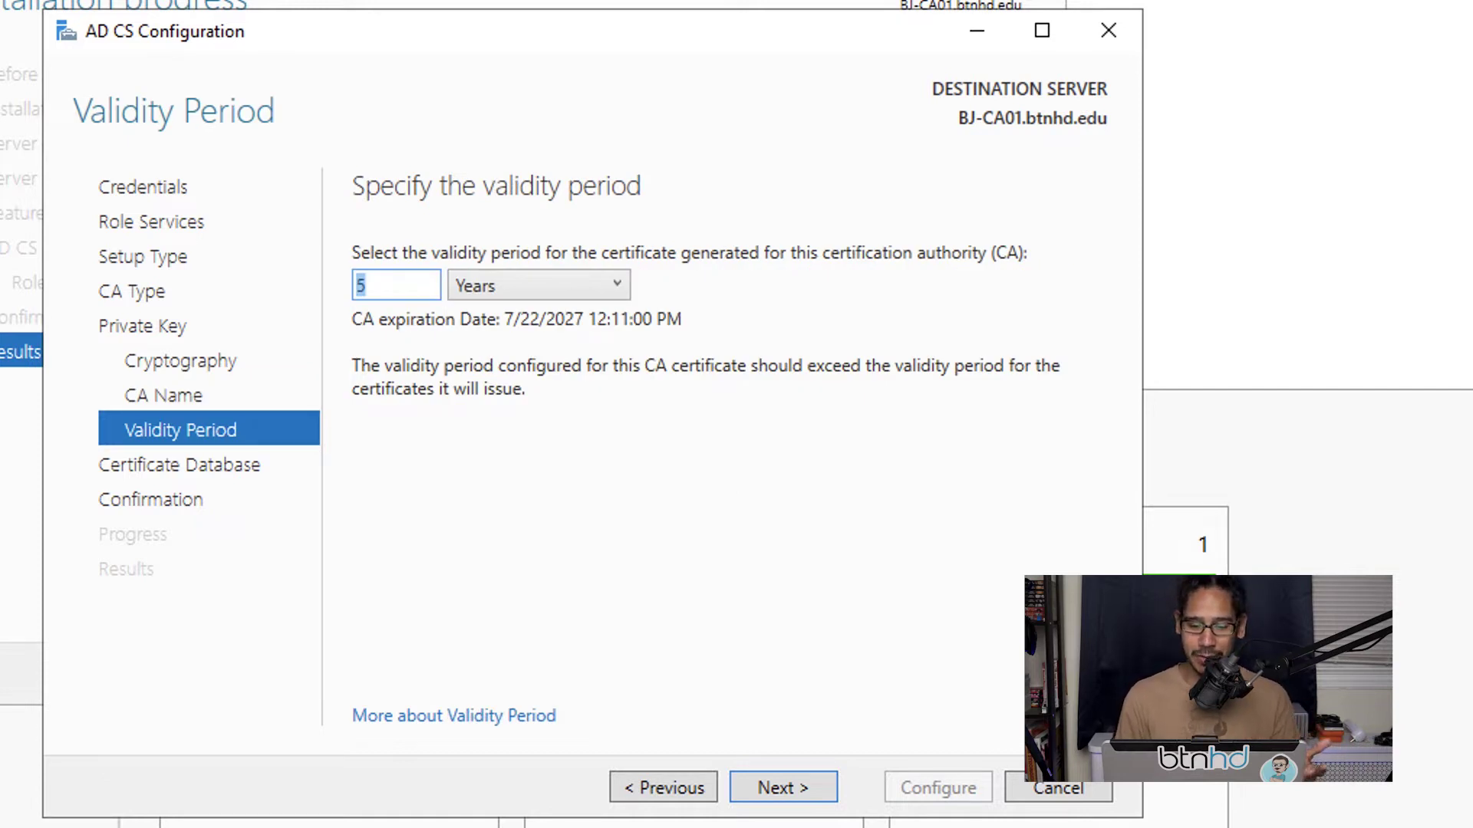
text(10)
key(Return)
key(Return)
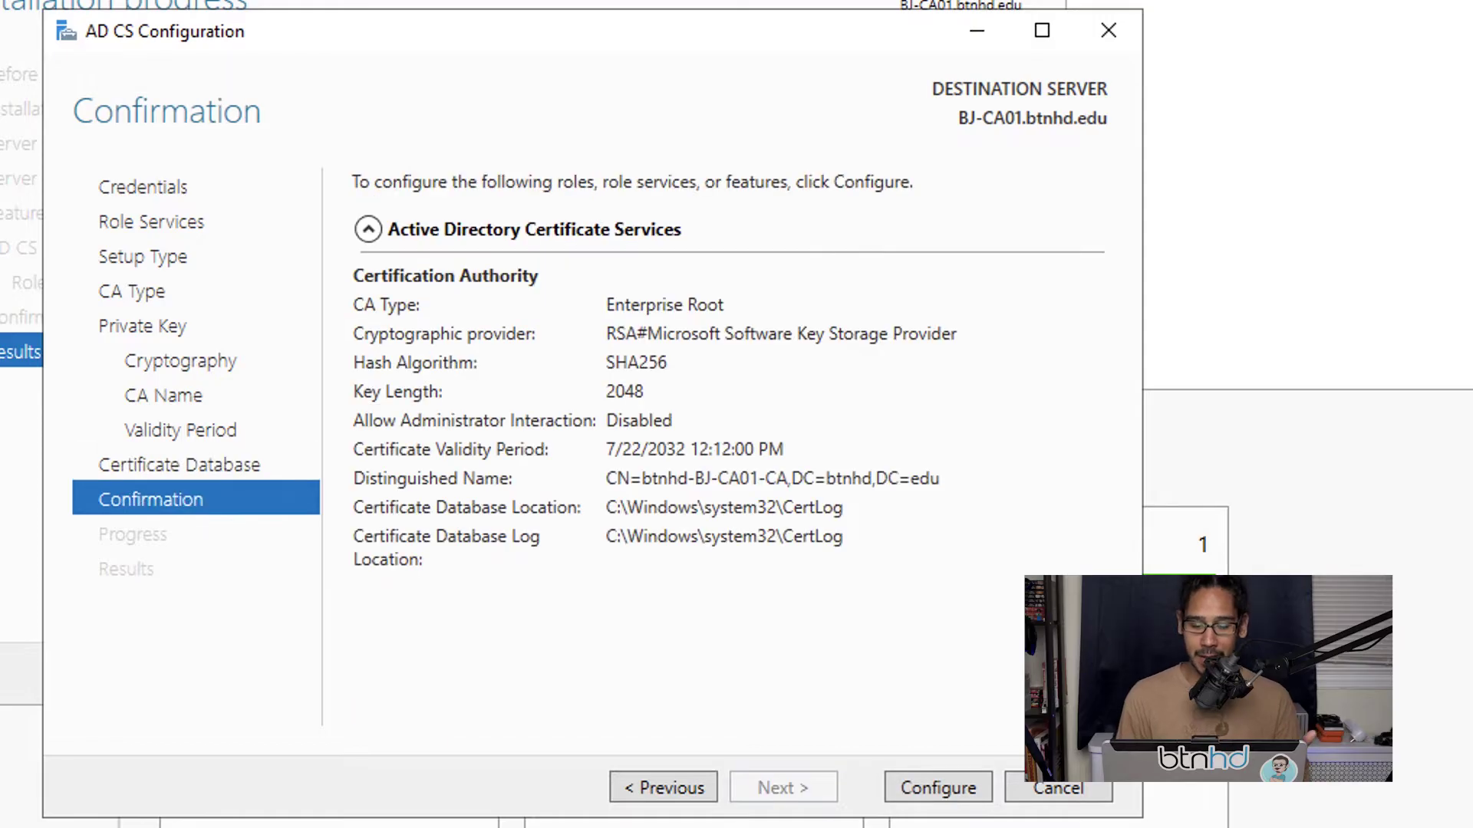
key(Return)
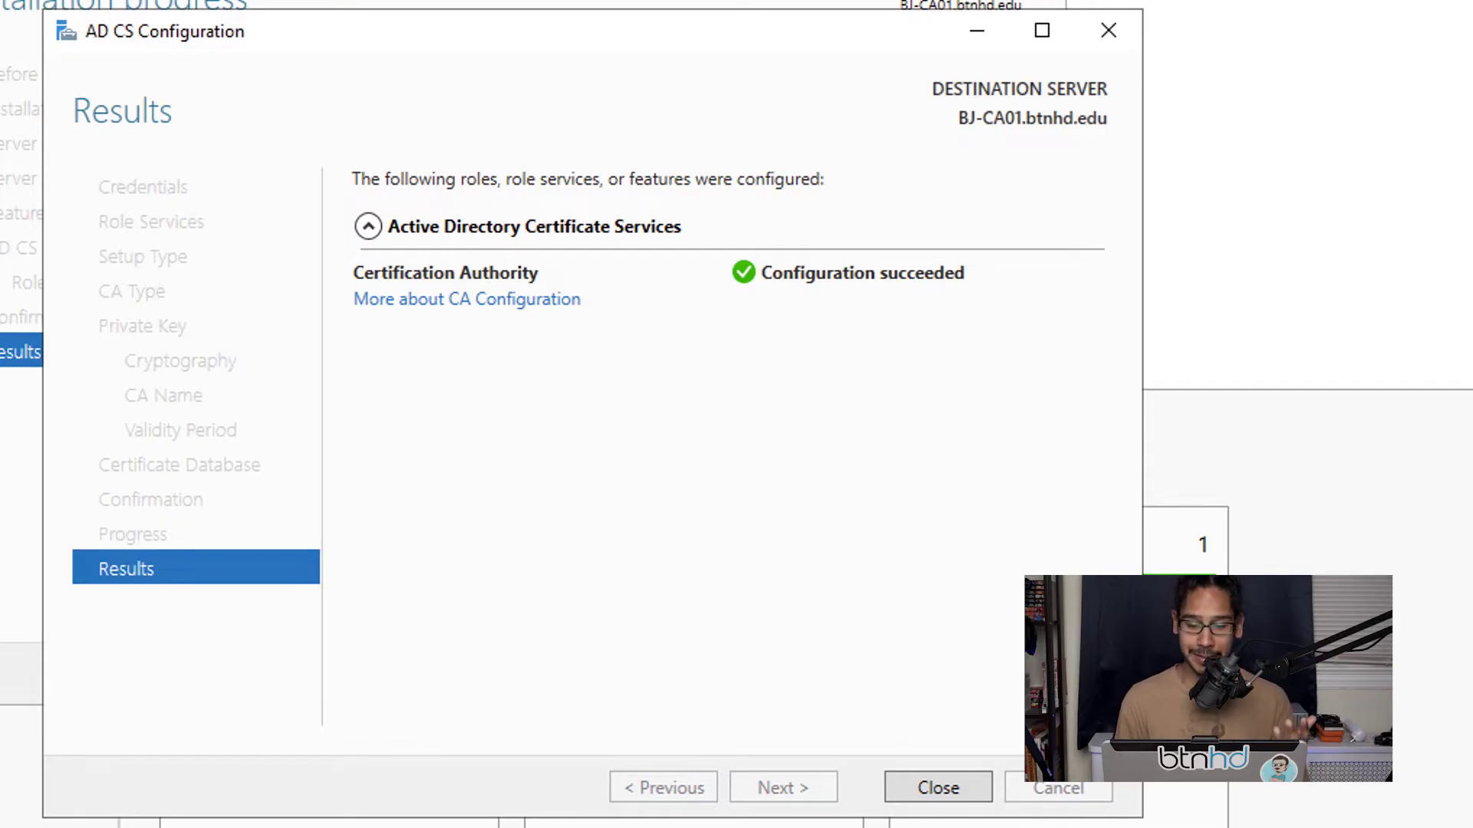
key(Return)
key(Return)
Launch the Certification Authority console from Windows Administrative Tools.
key(super+d)
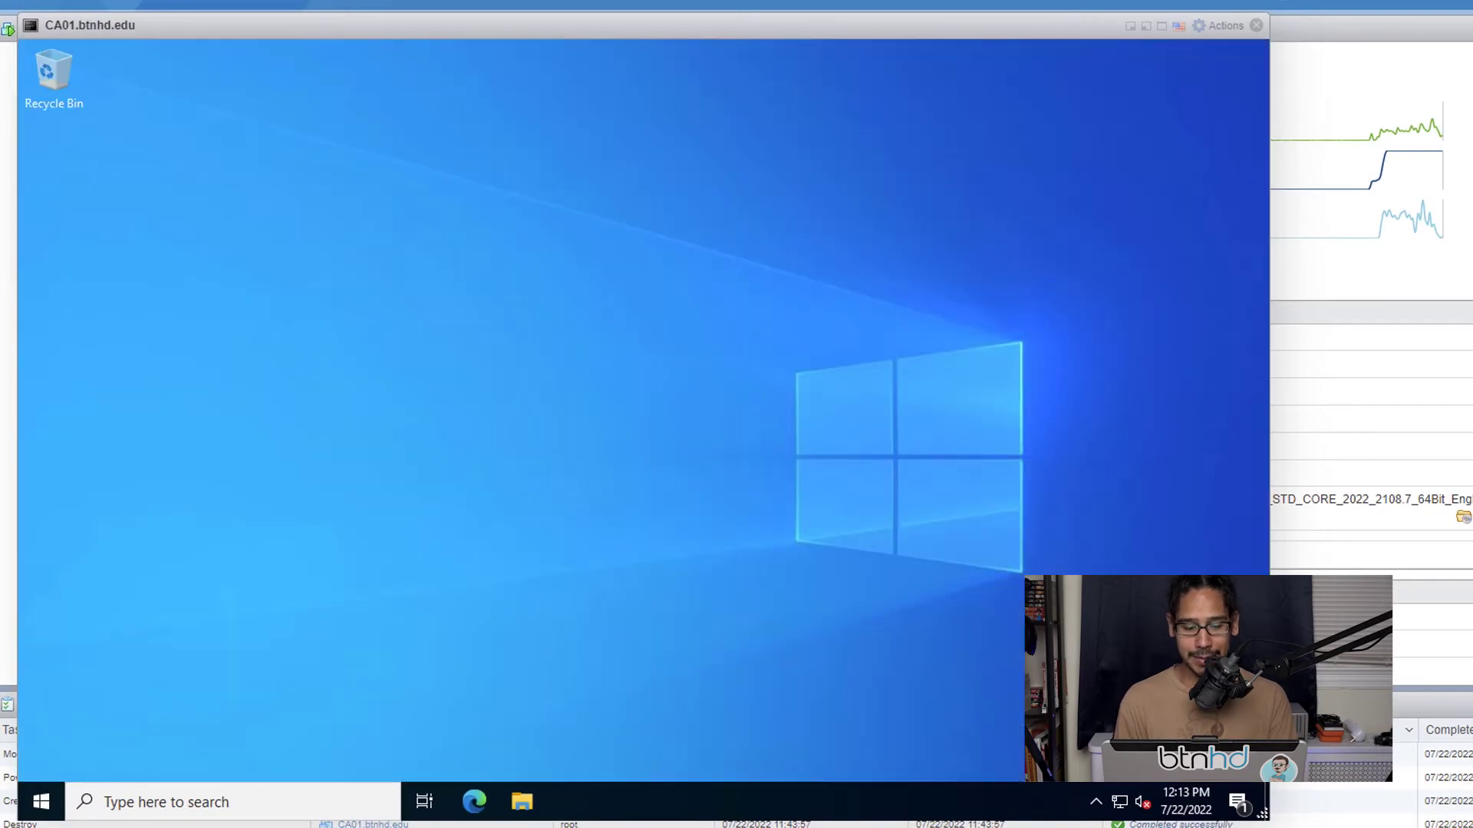
key(super)
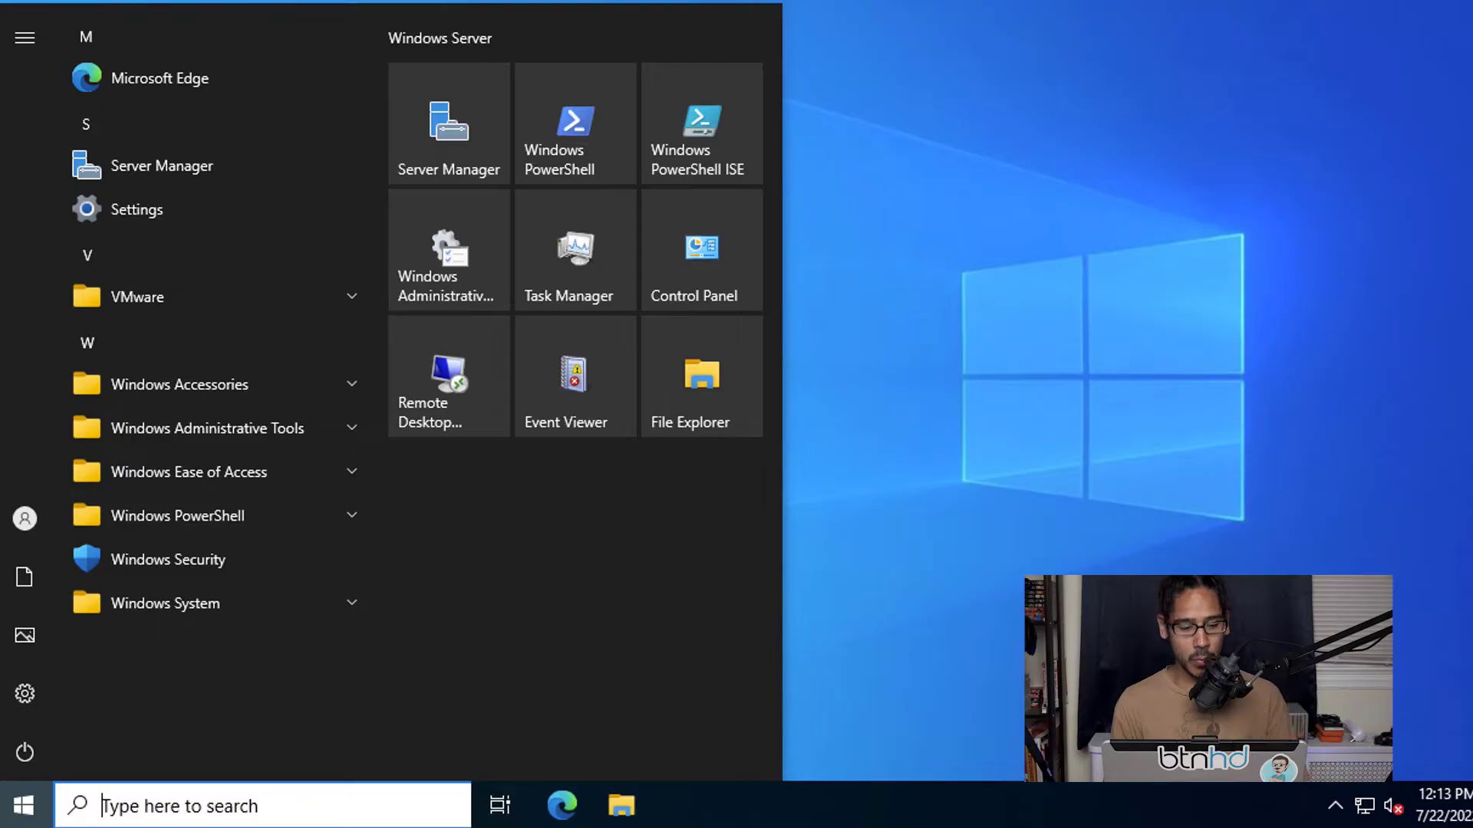
click(207, 429)
click(191, 472)
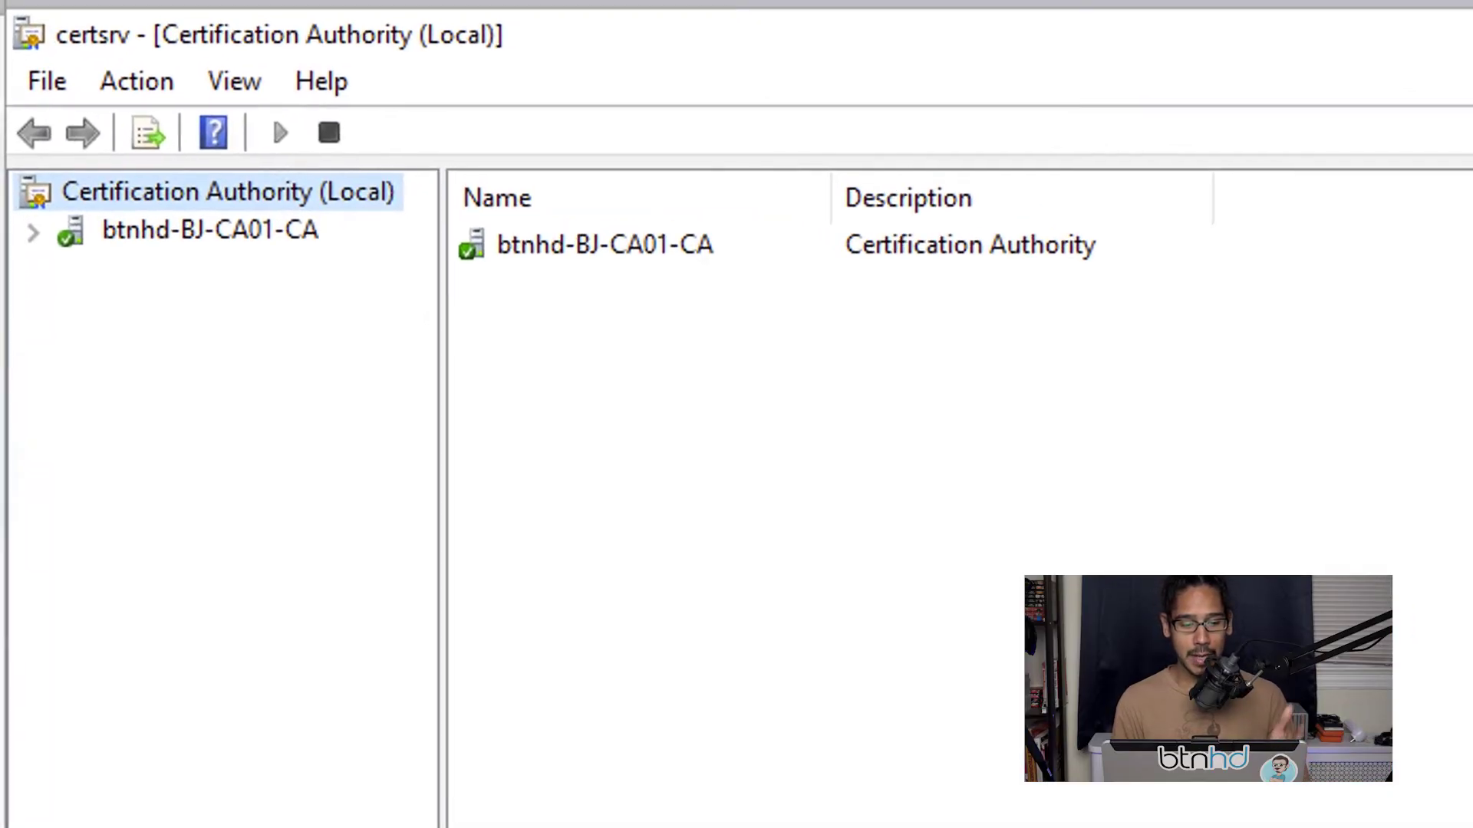
Open the Certificate Templates Console via Manage on the CA's Certificate Templates folder.
key(Down)
key(Right)
key(Down)
key(Down)
key(Down)
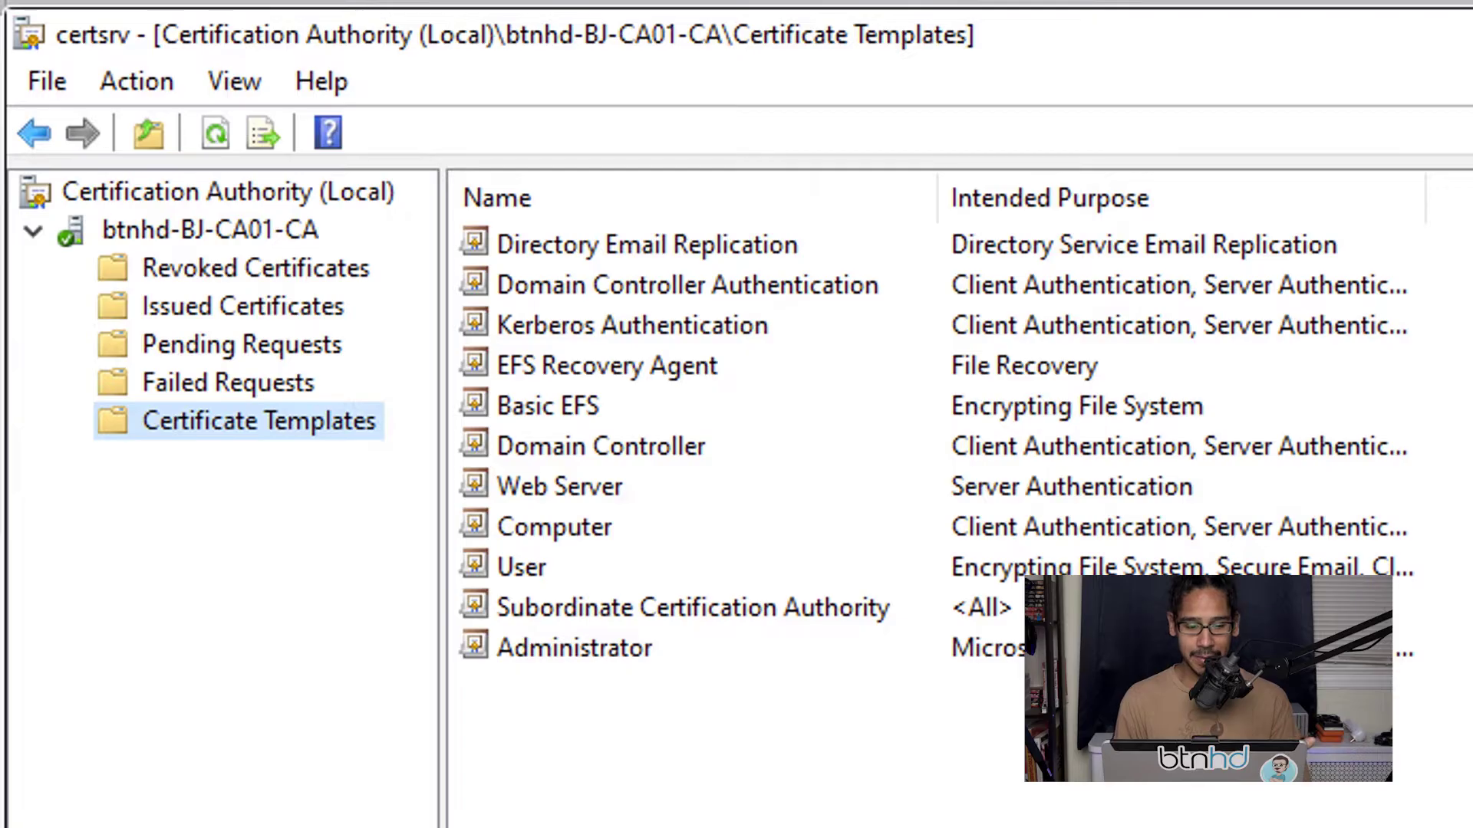
key(shift+F10)
key(Down)
key(Return)
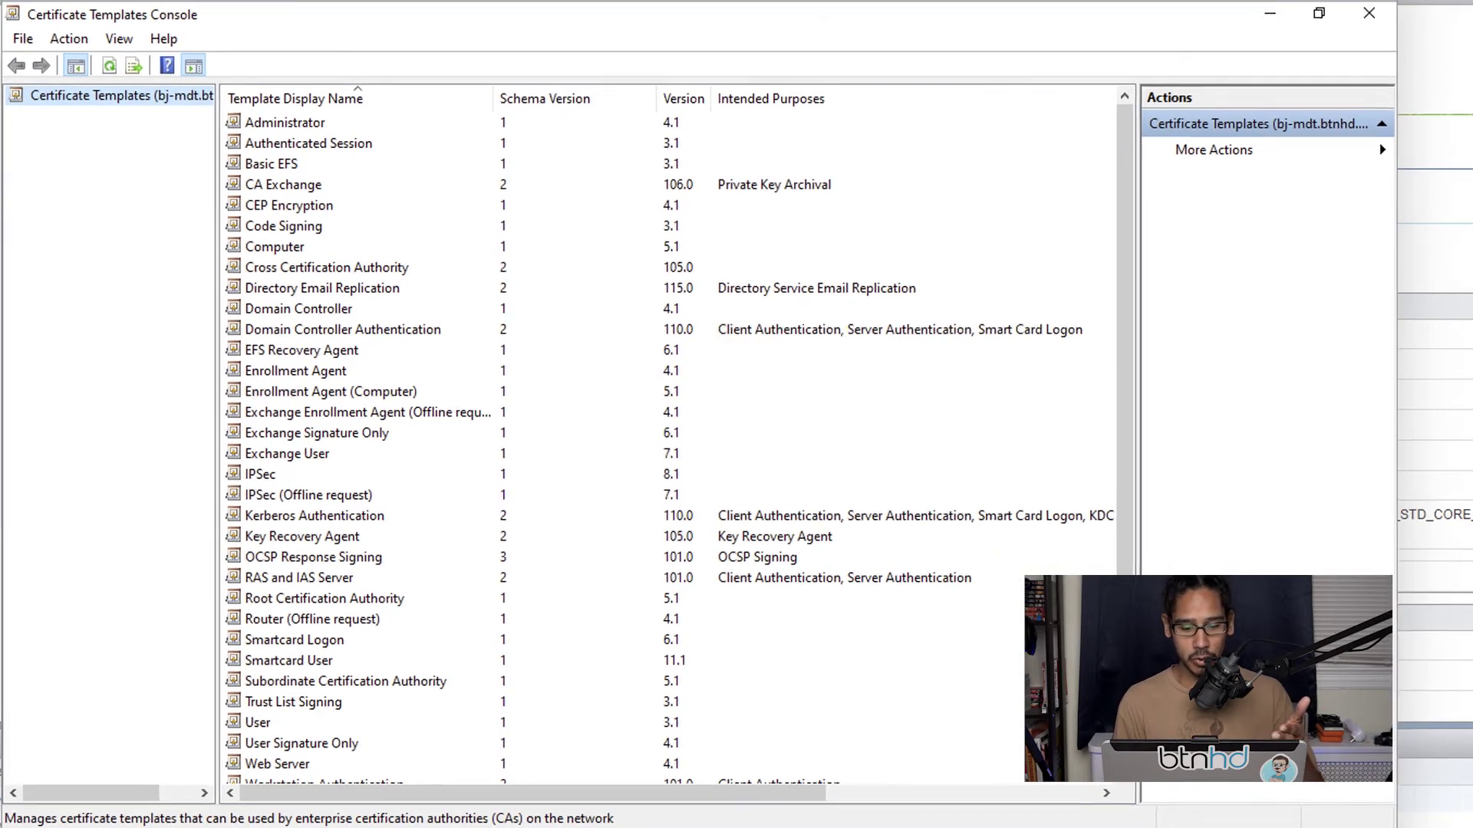
Duplicate the Workstation Authentication template as BTNHD COMPUTER.
key(End)
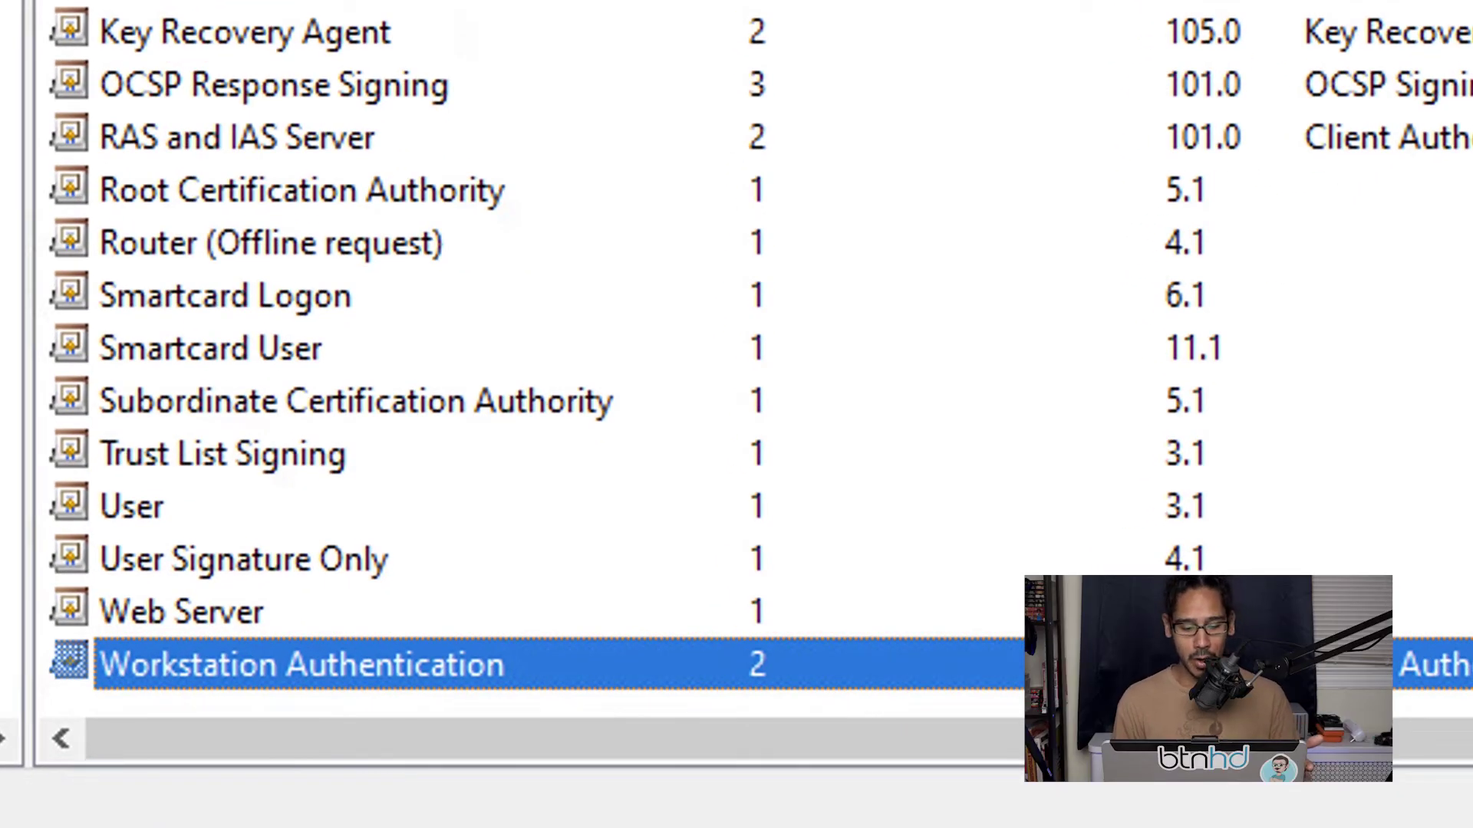
key(shift+F10)
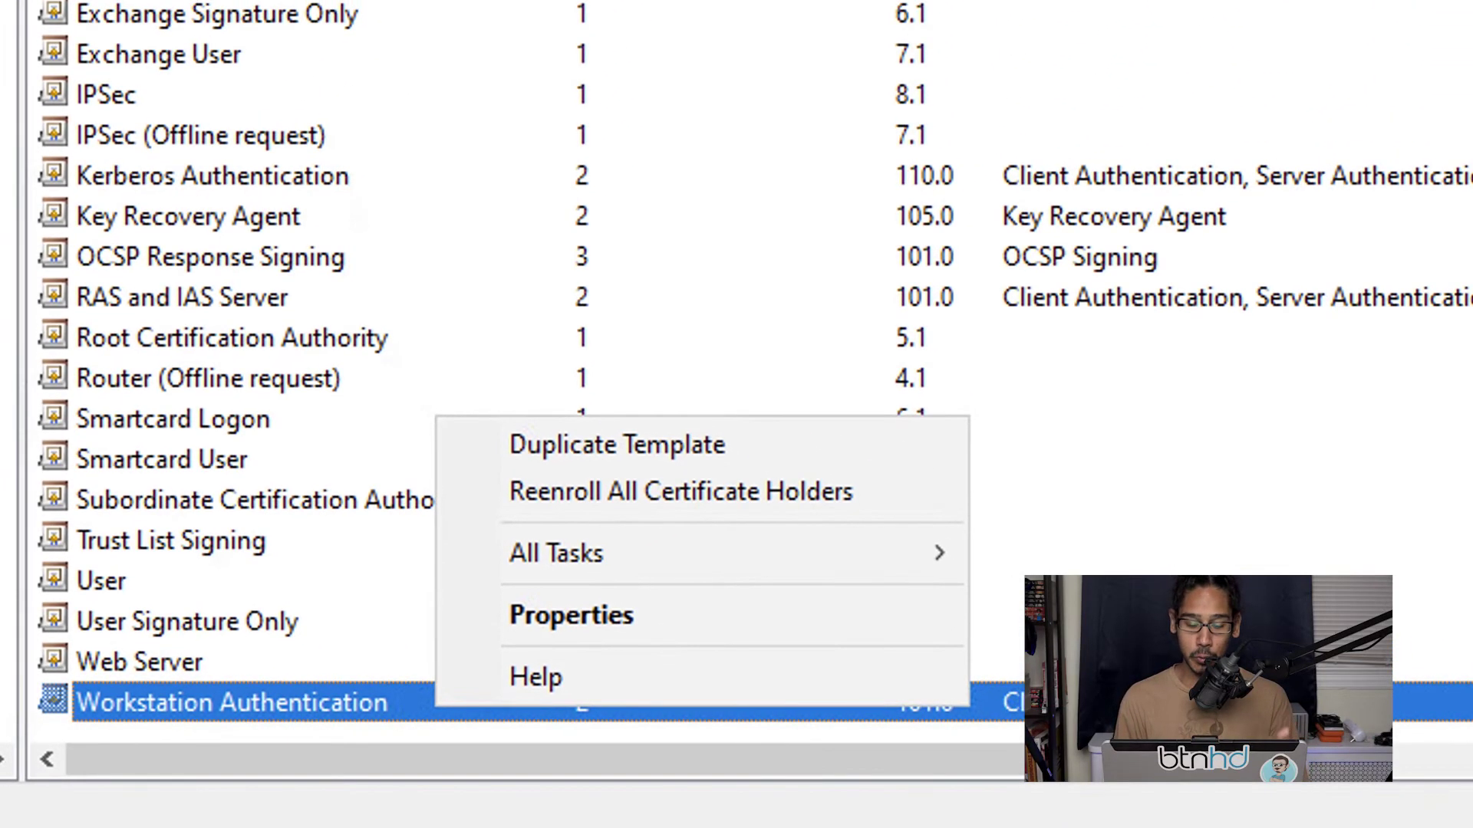
key(Return)
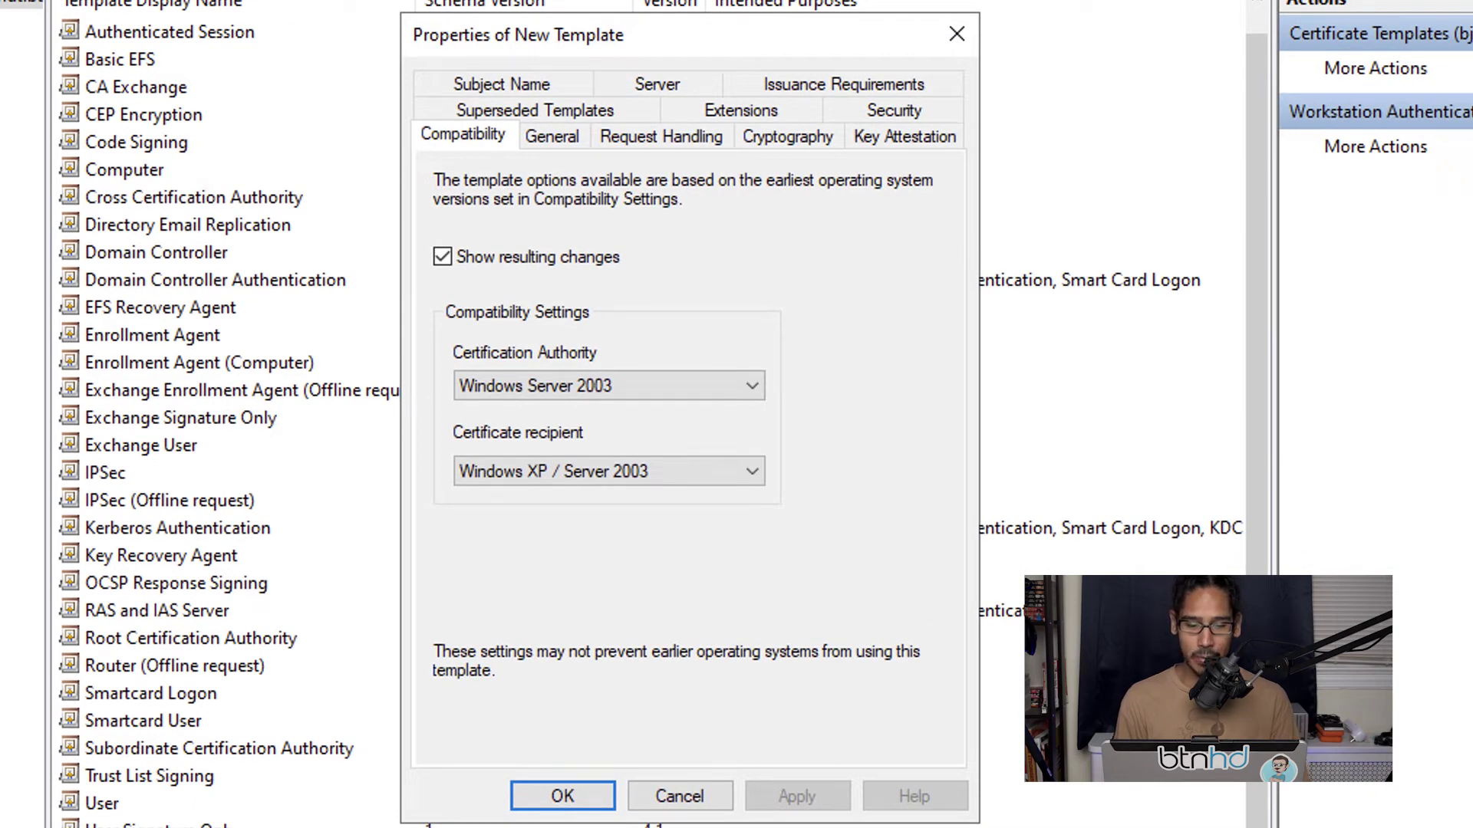
key(ctrl+Tab)
text(BTNHD COMPUTER)
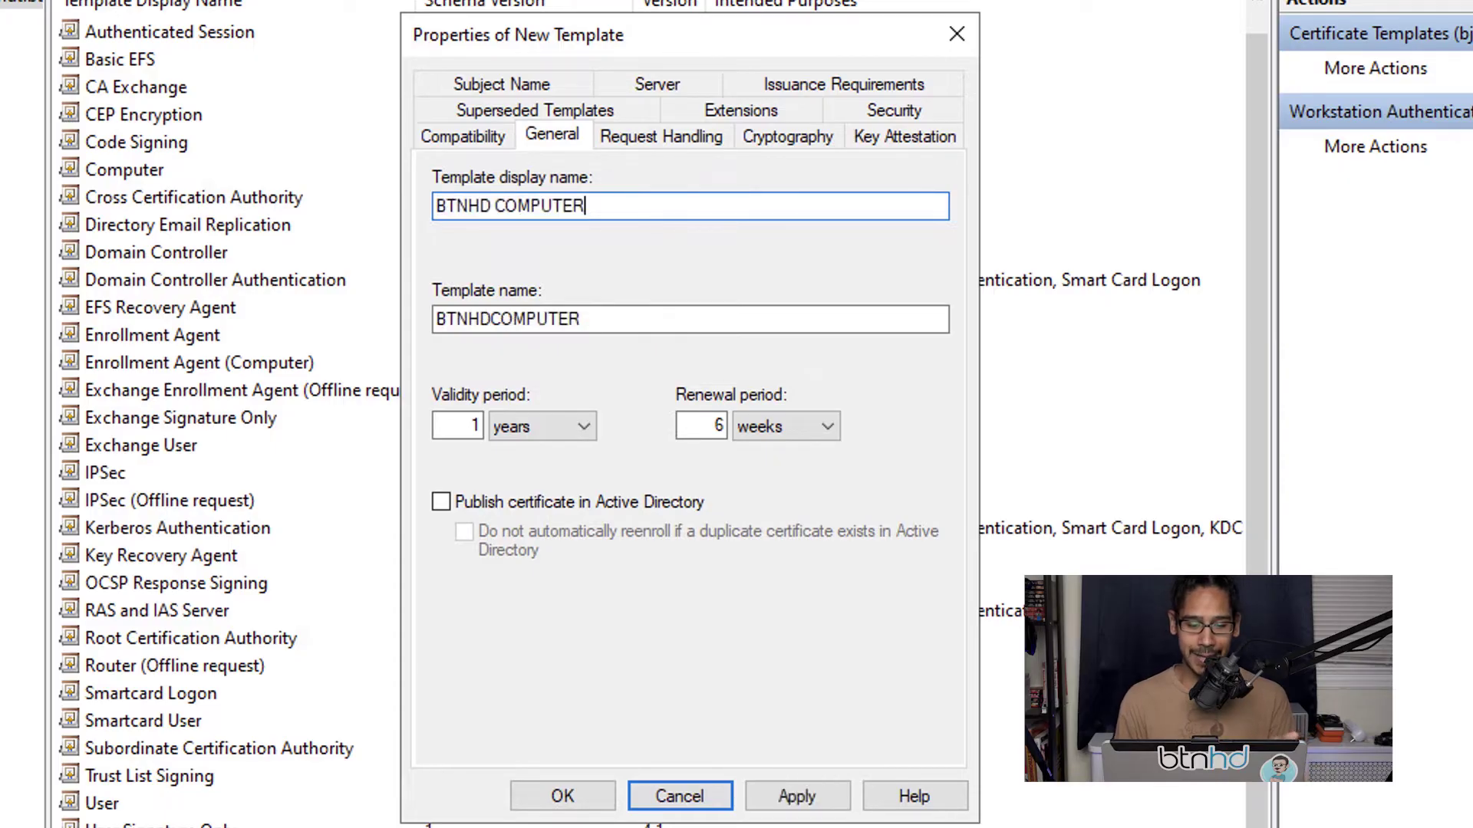
Include the UPN in the subject name and grant Domain Computers Enroll and Autoenroll.
click(459, 543)
click(894, 84)
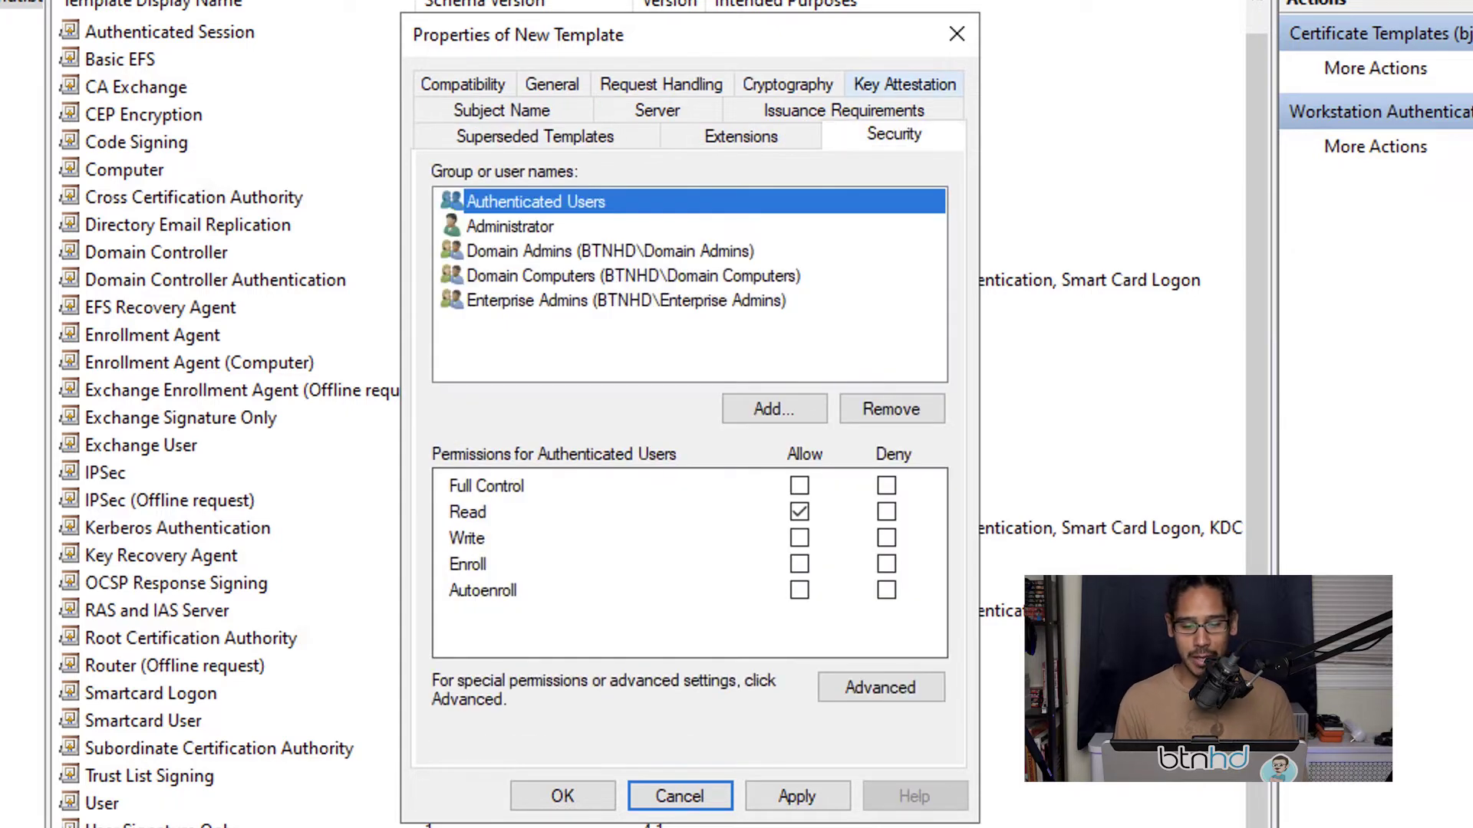
key(Down)
key(Down)
key(Down)
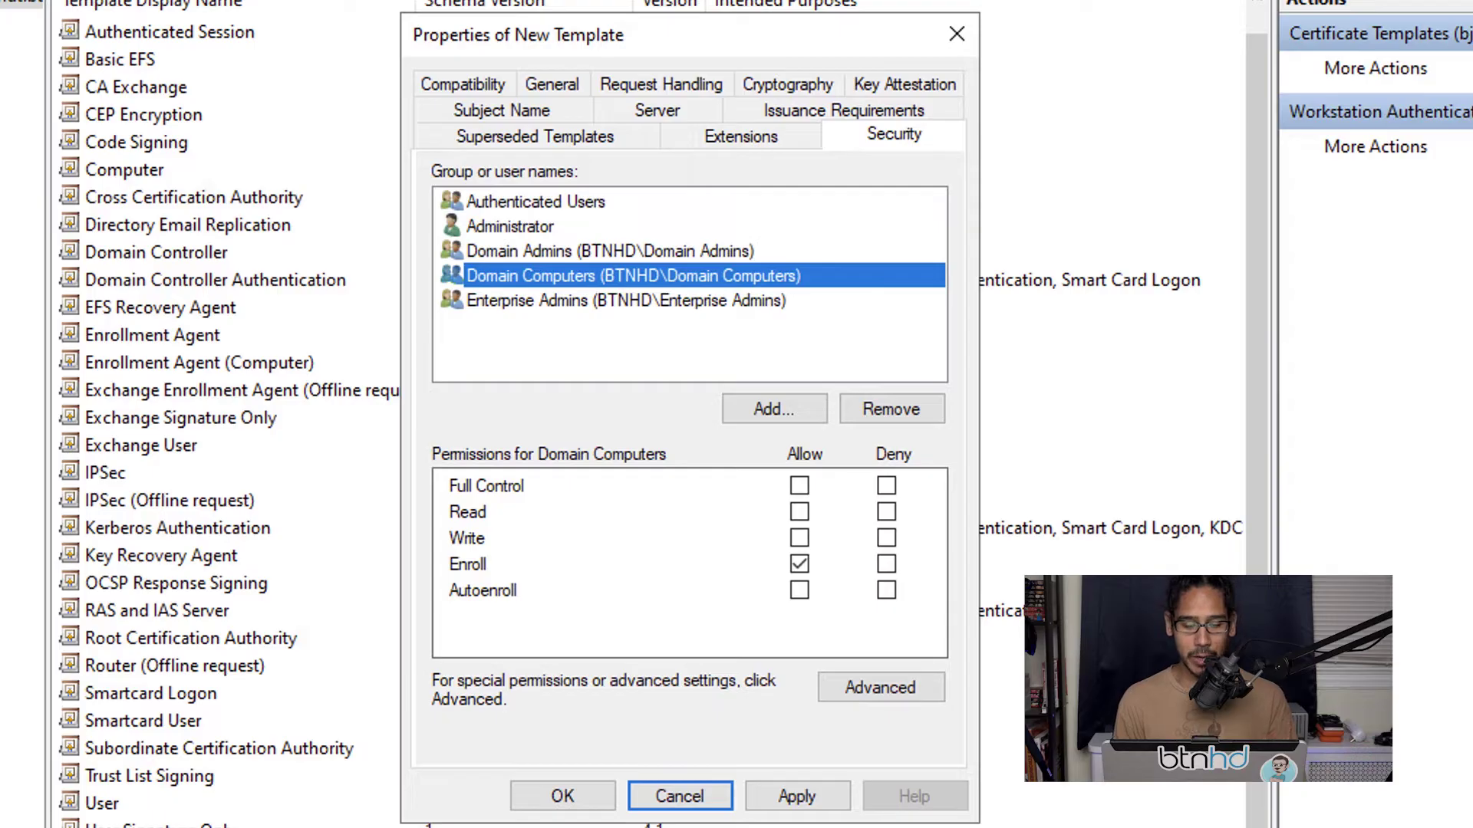
click(798, 590)
key(alt+a)
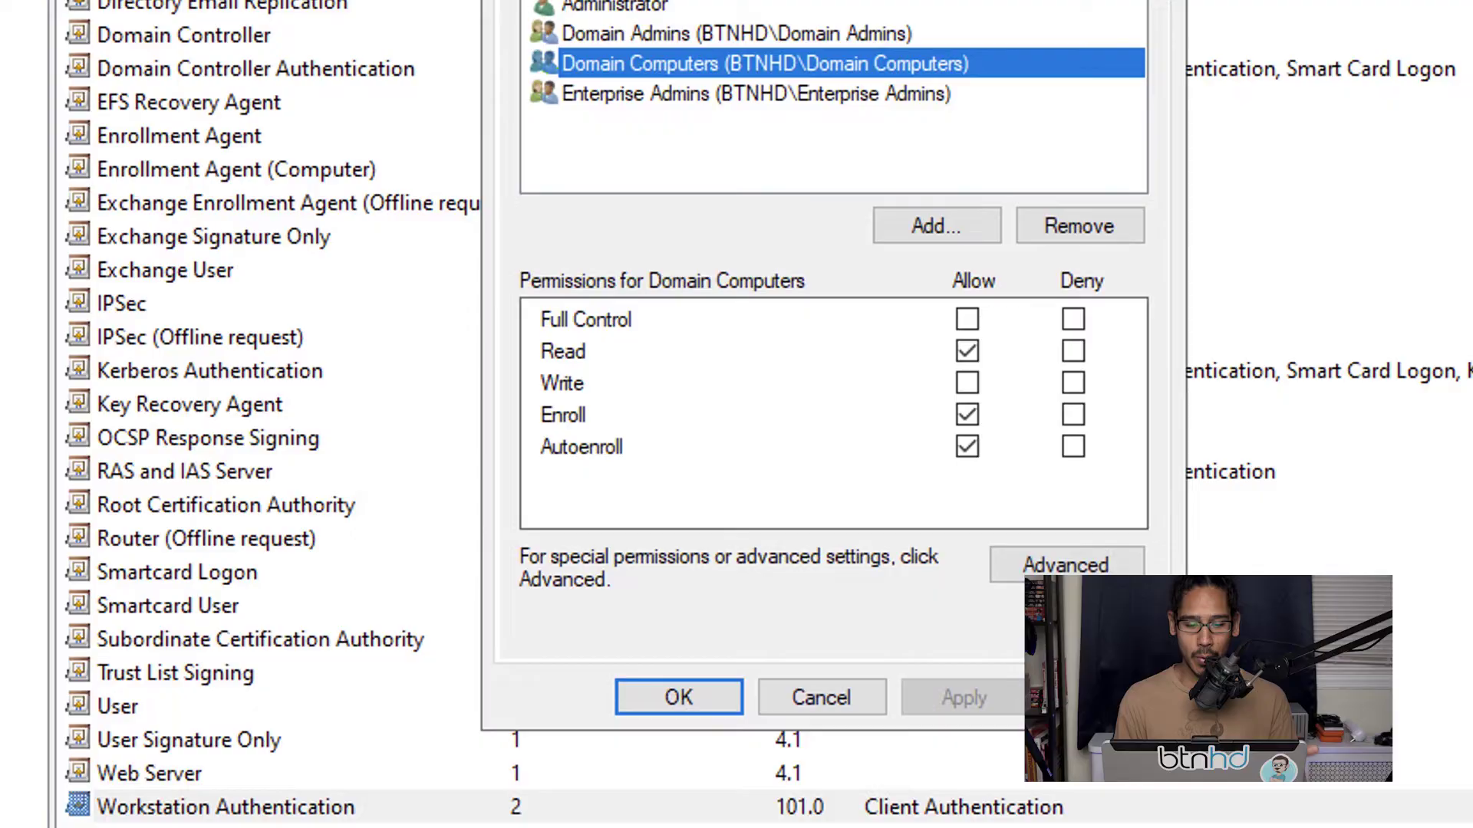
key(Return)
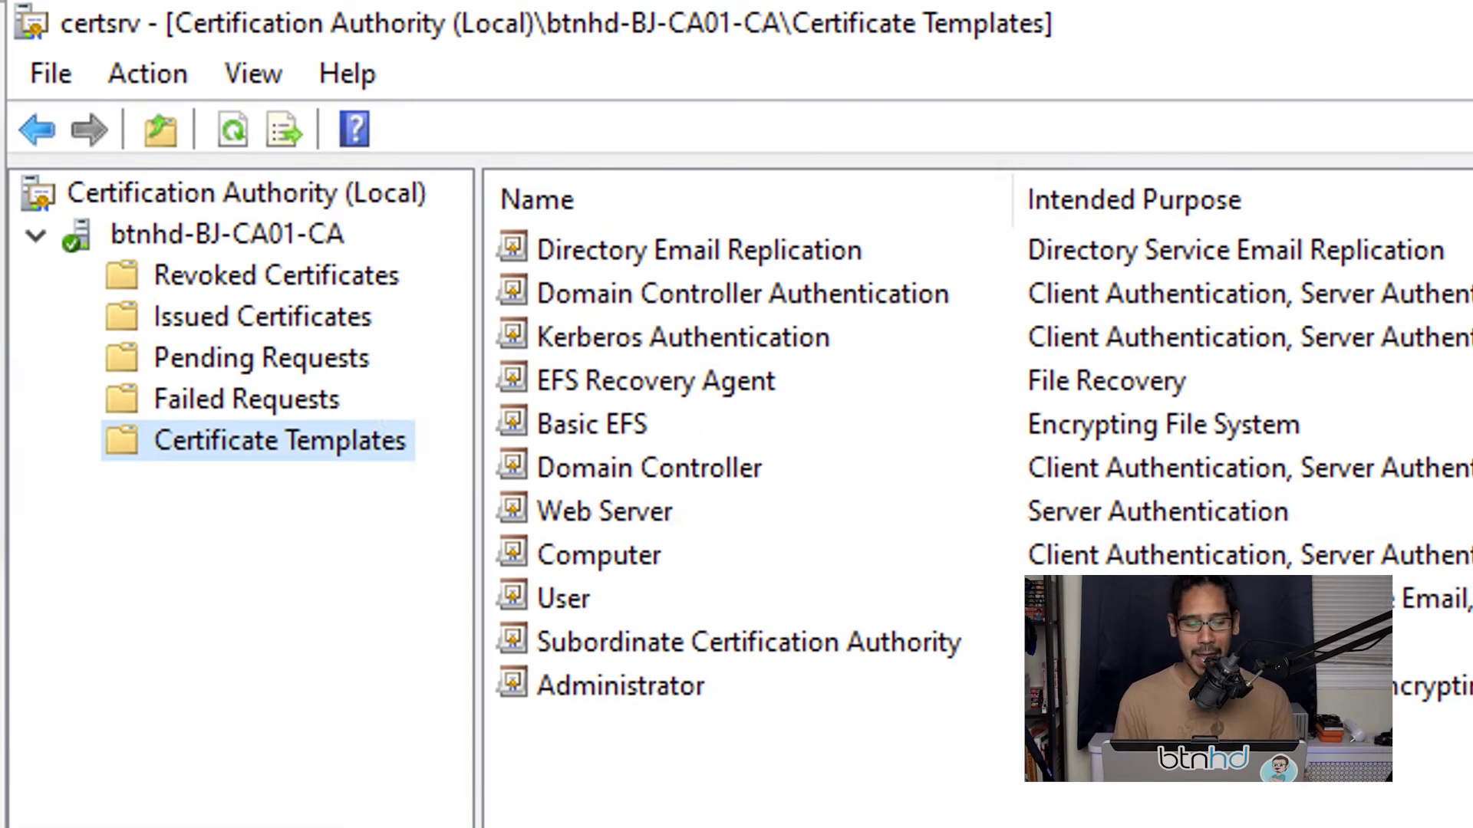
Add BTNHD COMPUTER as a new certificate template to issue.
right_click(292, 438)
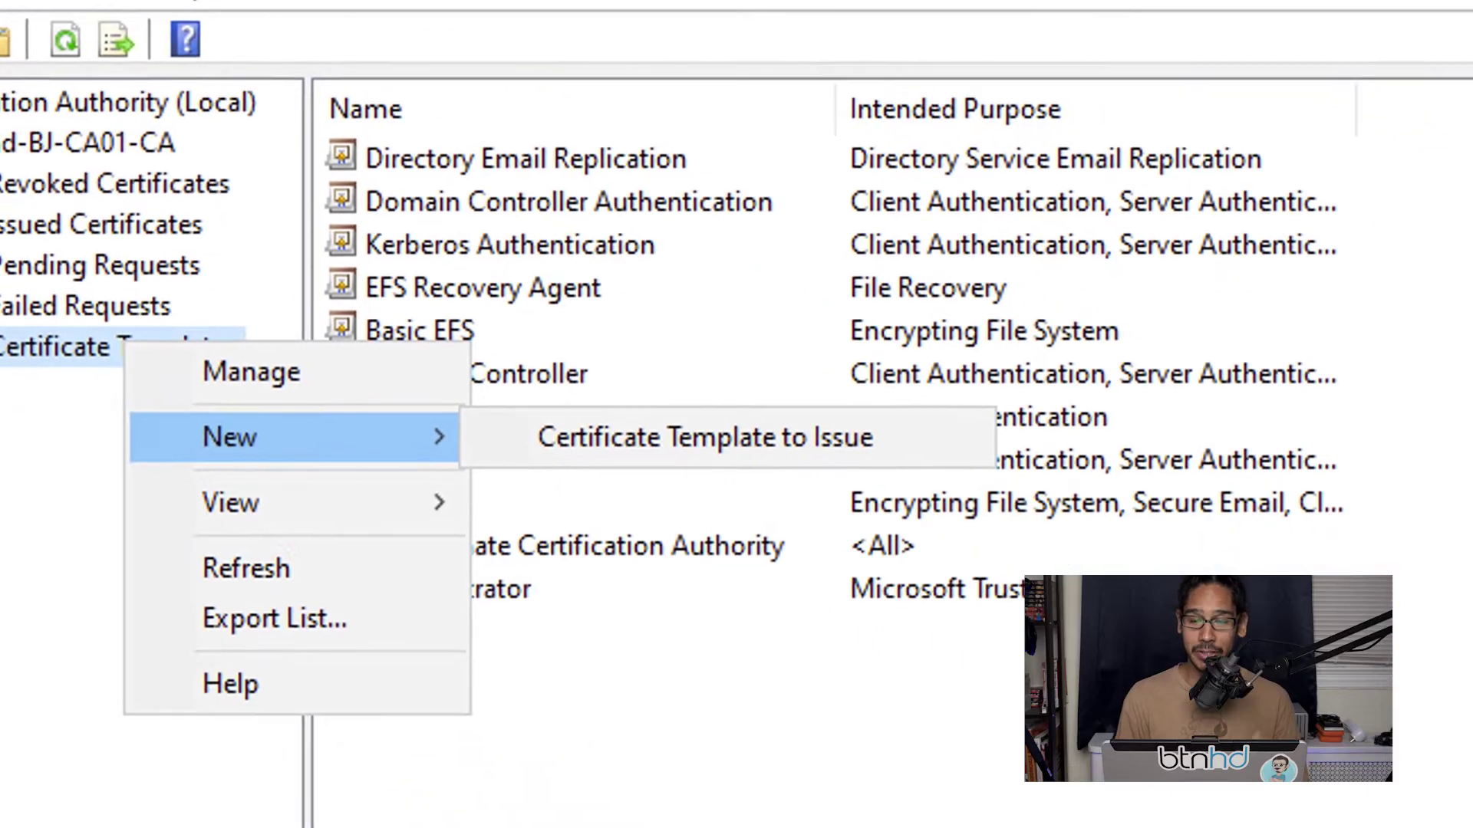
click(881, 532)
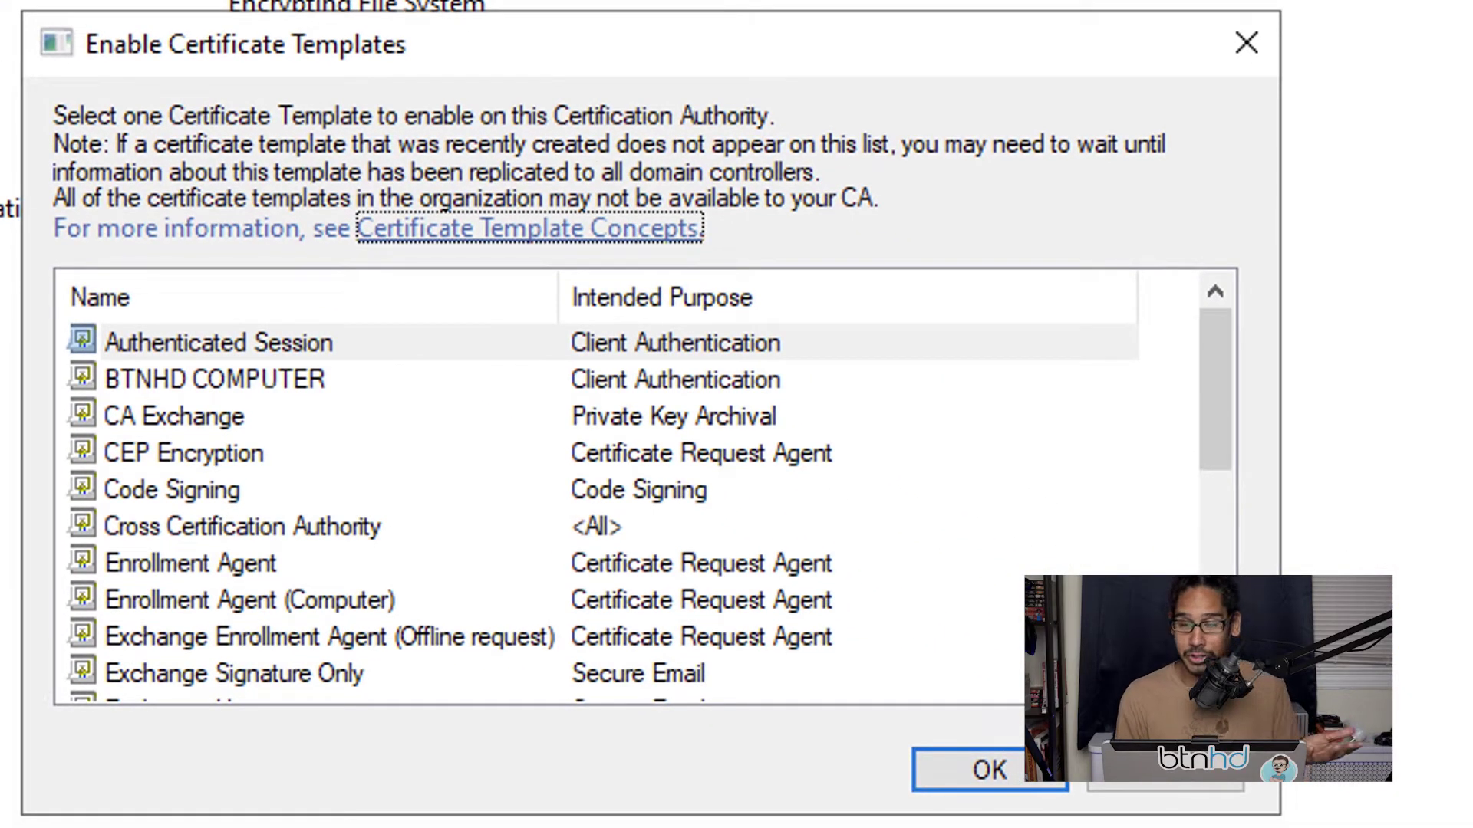
click(214, 379)
click(991, 770)
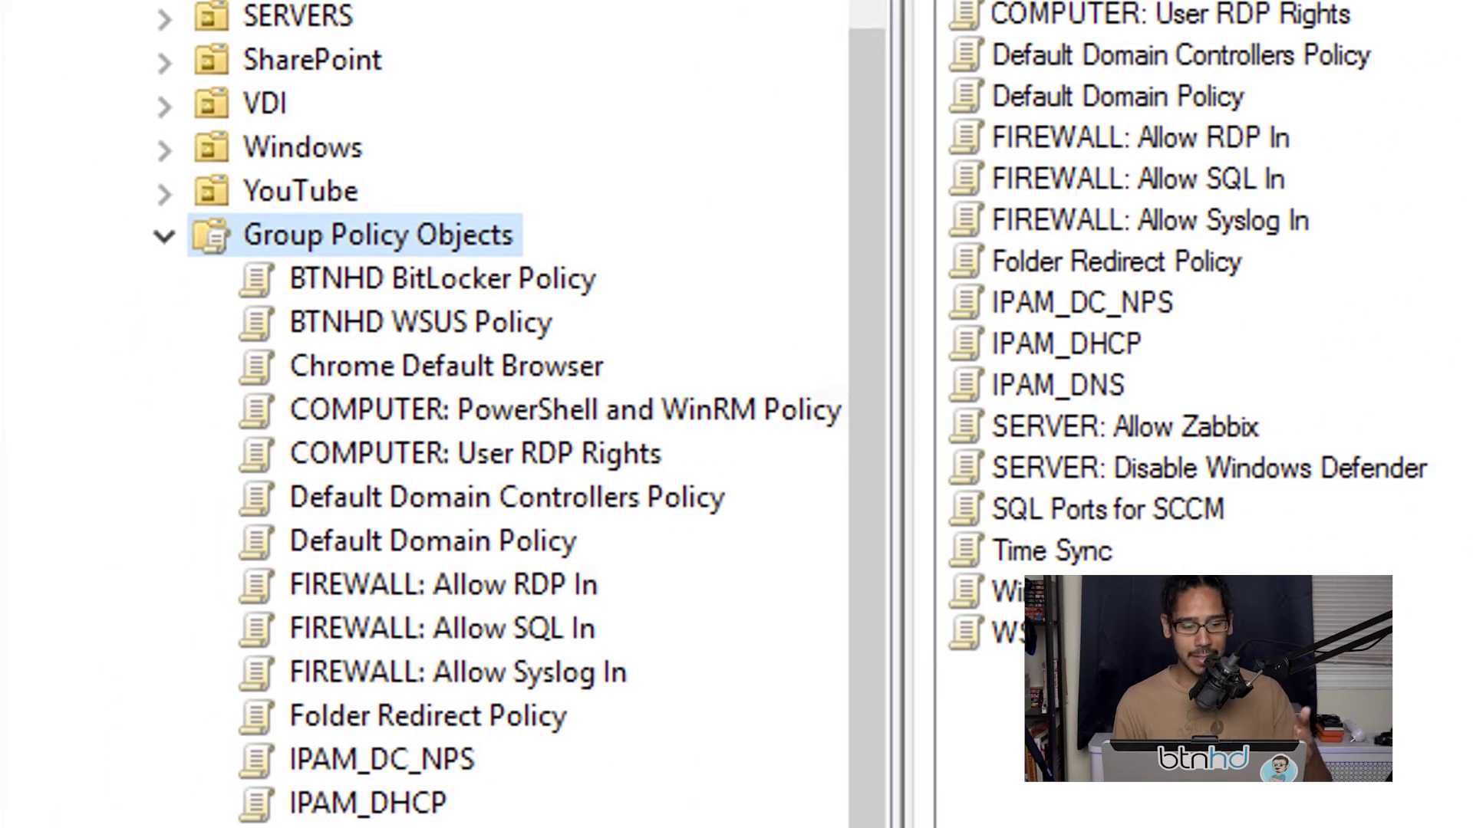
Create the 'COMPUTER: Certificate Enrollment Policy' GPO and open it in the editor.
right_click(392, 237)
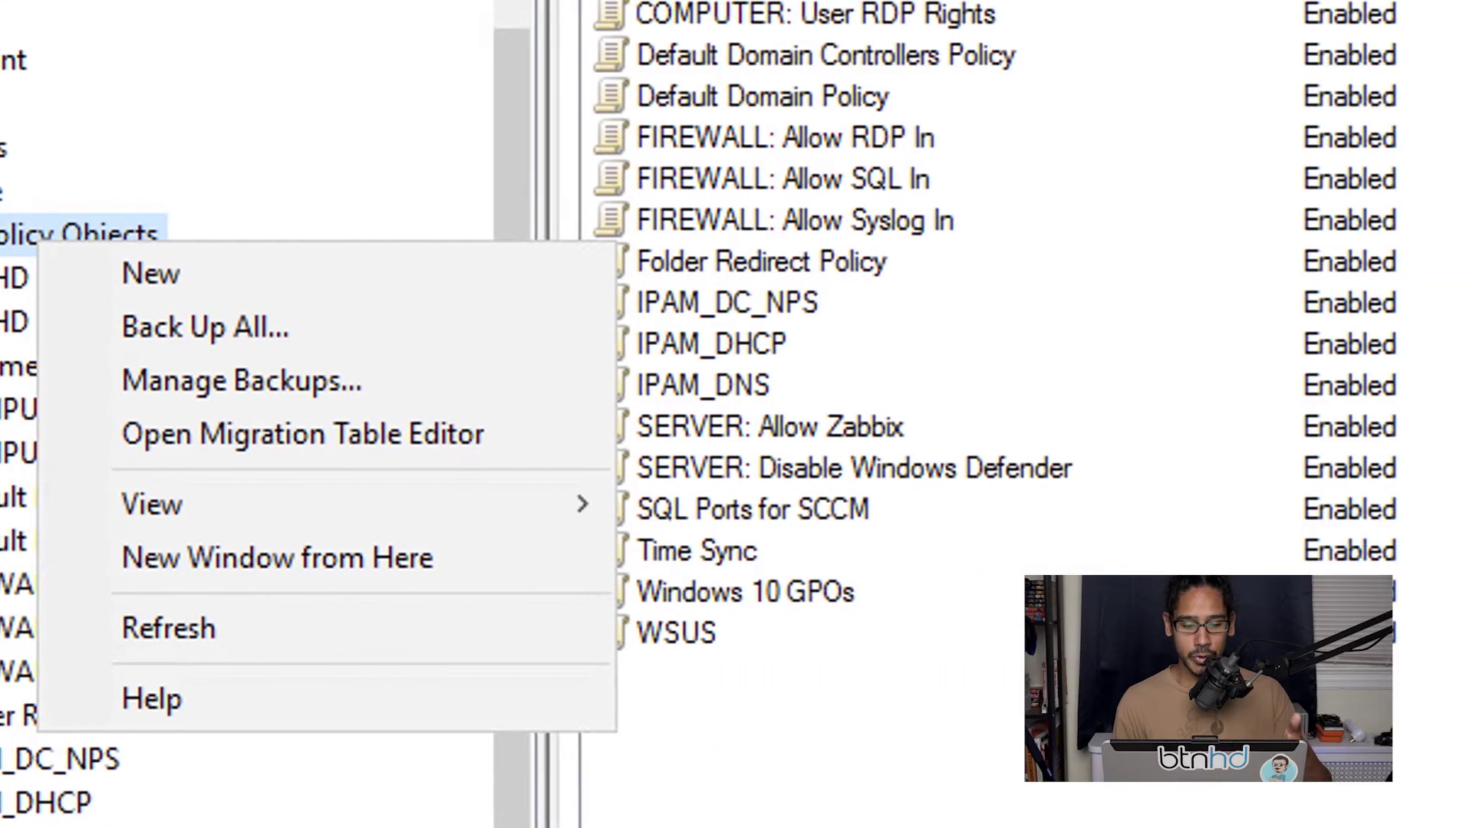
click(507, 275)
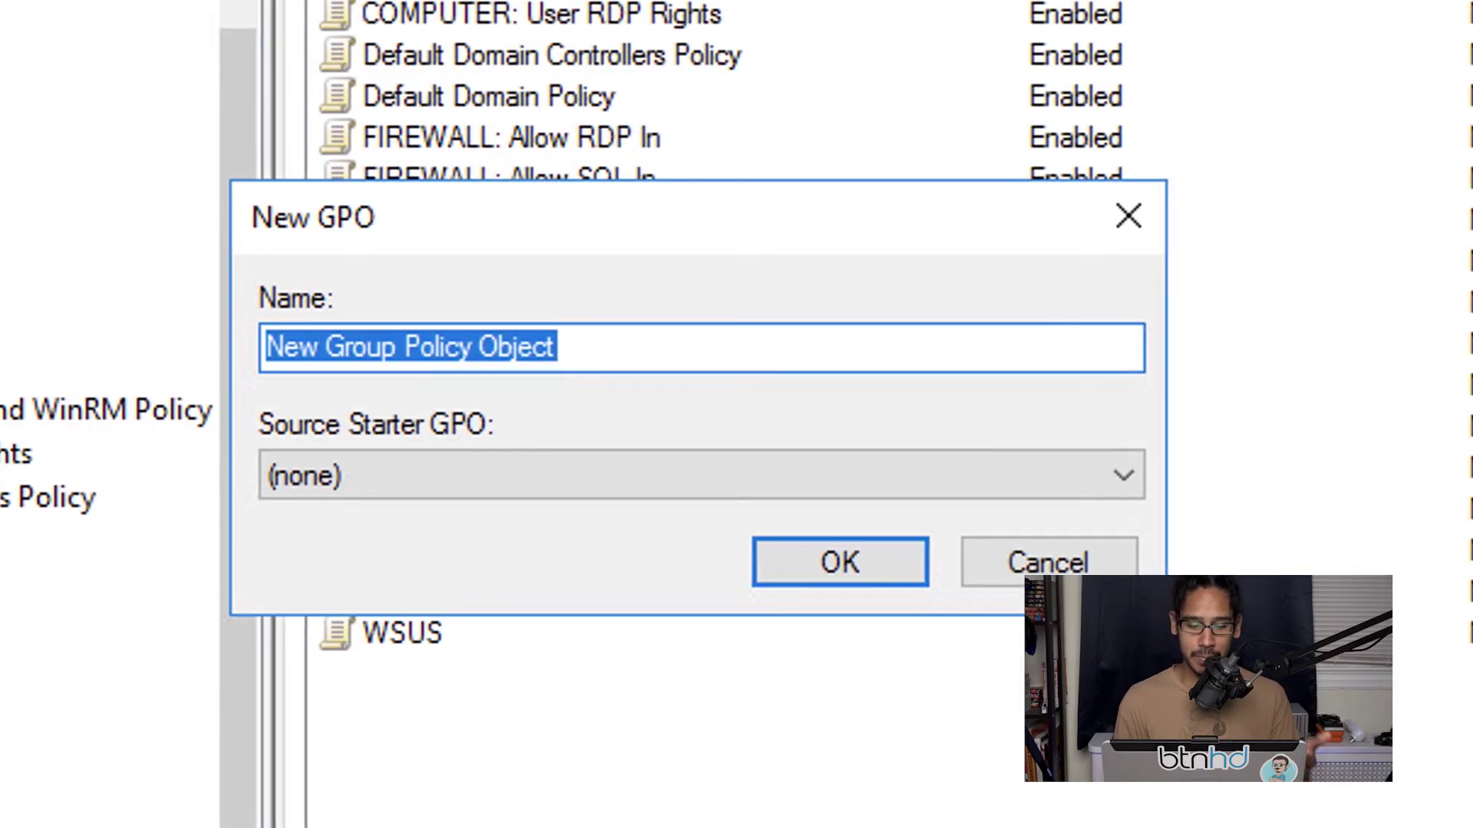
text(COMPUTER: Certificate Enrollment Policy)
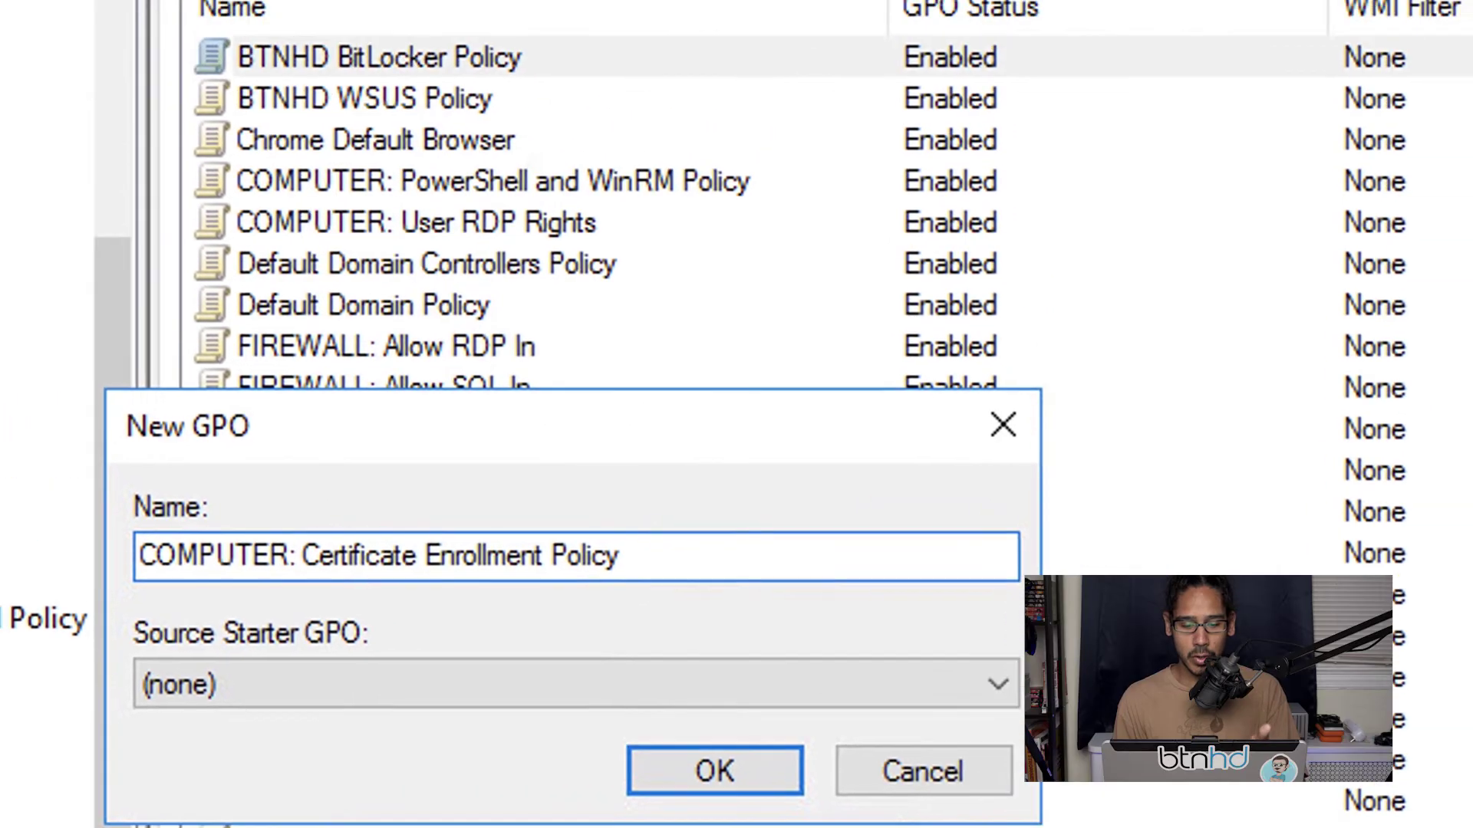
key(Return)
right_click(434, 350)
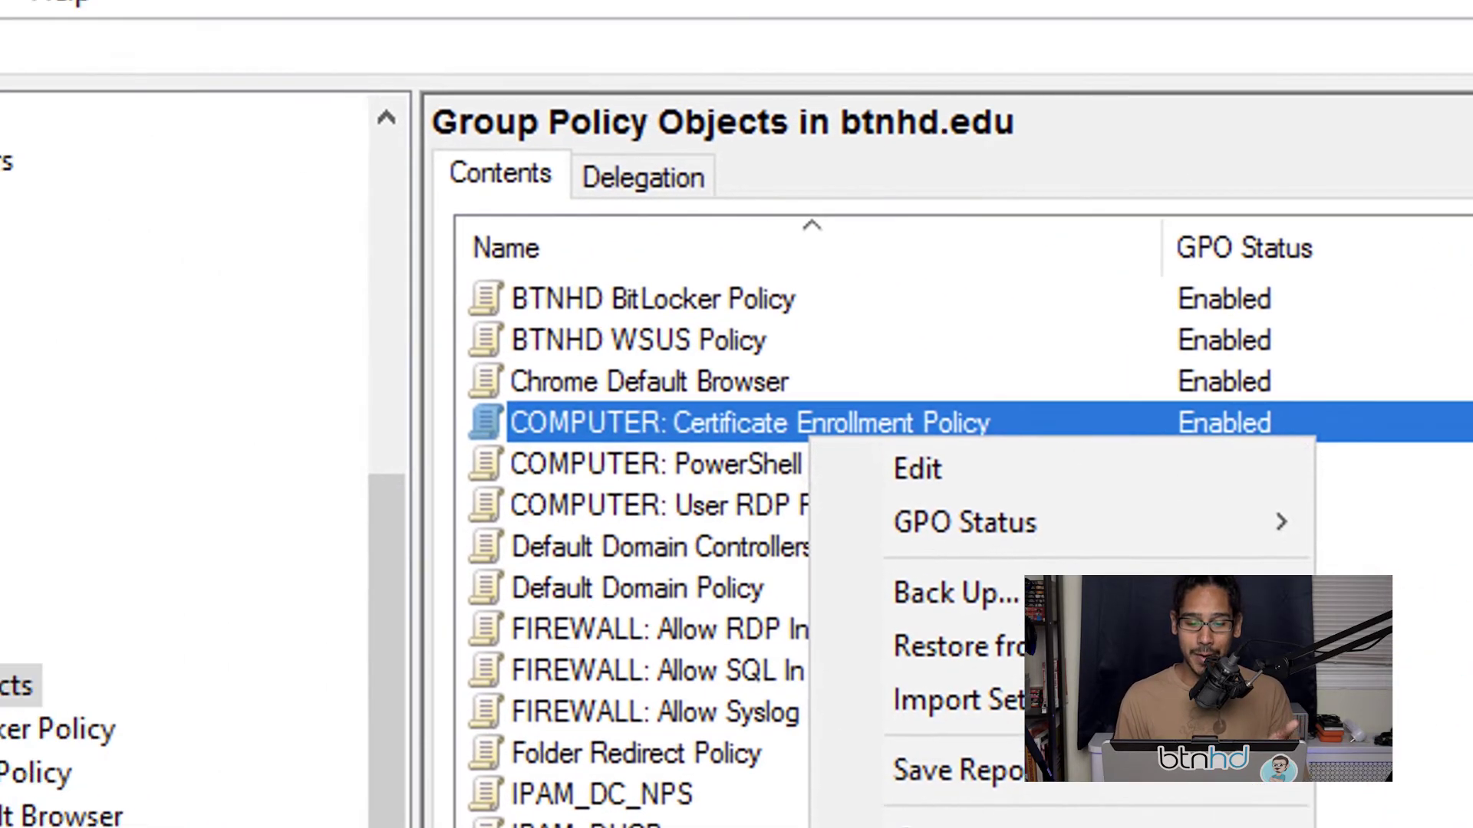
click(546, 388)
Go to Computer Configuration Public Key Policies and select the Auto-Enrollment client setting.
key(Down)
key(Down)
key(Right)
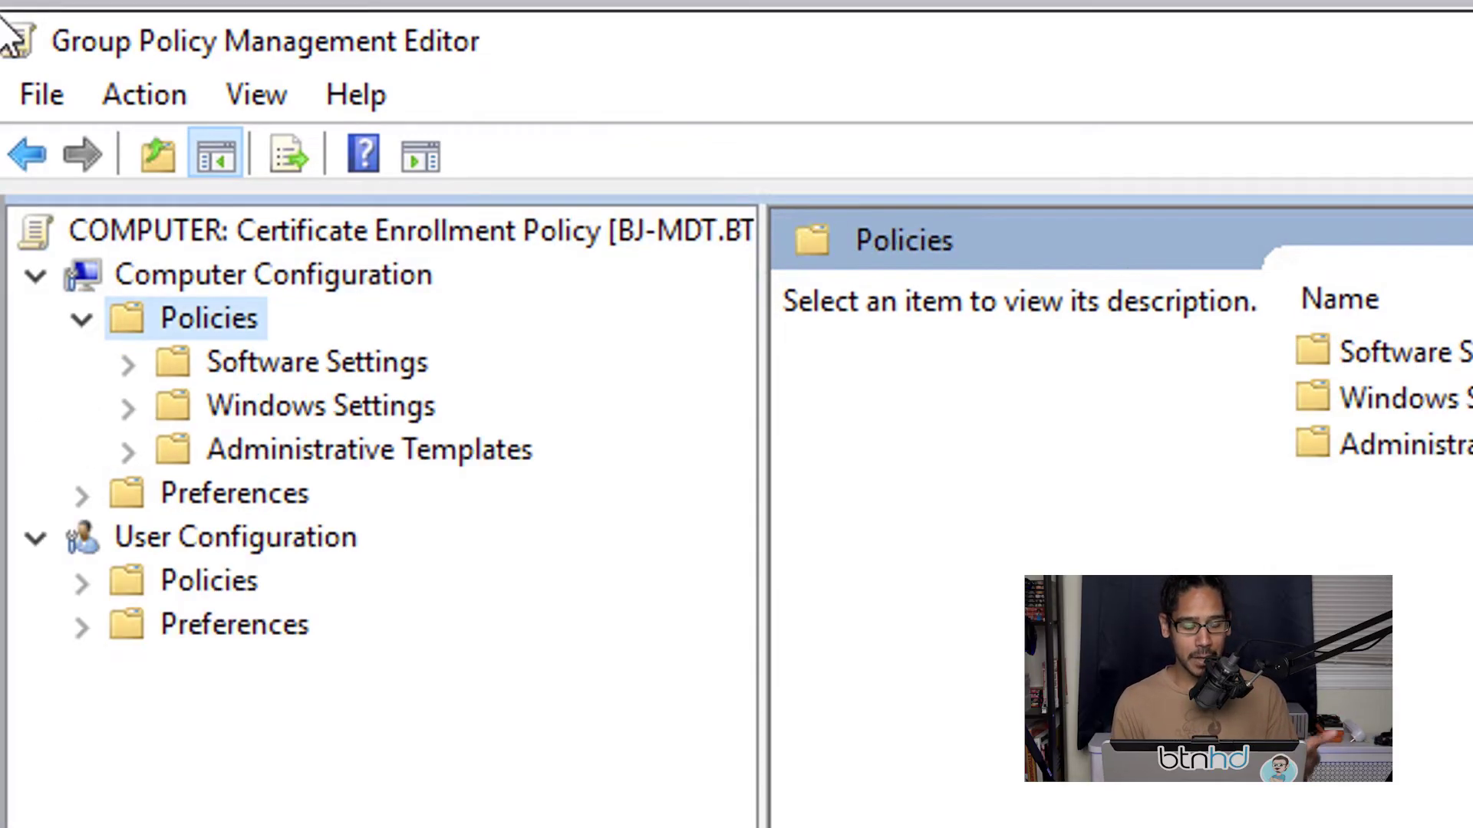
key(Down)
key(Down)
key(Right)
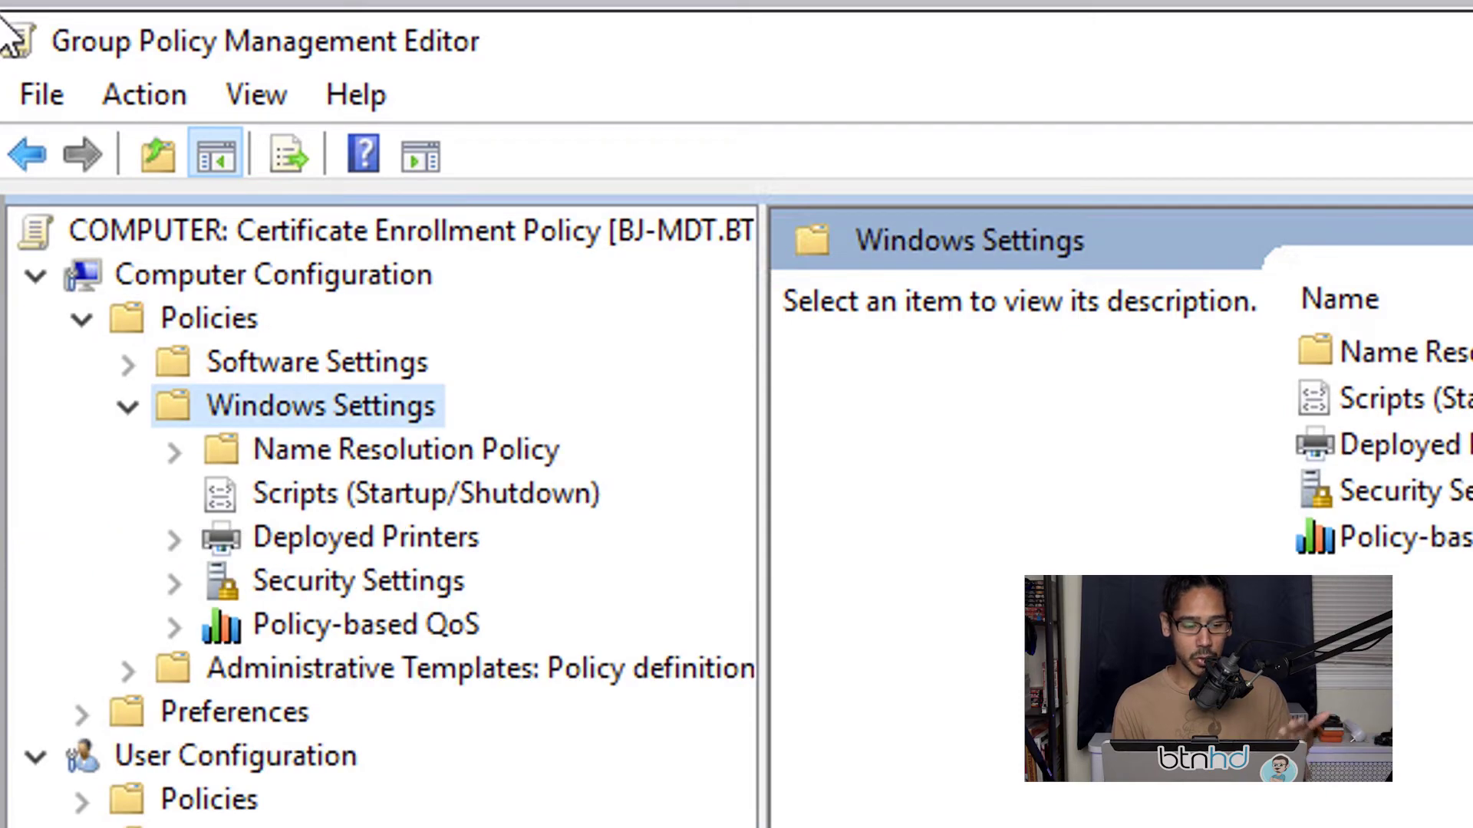
key(Down)
key(Down)
key(Down)
key(Right)
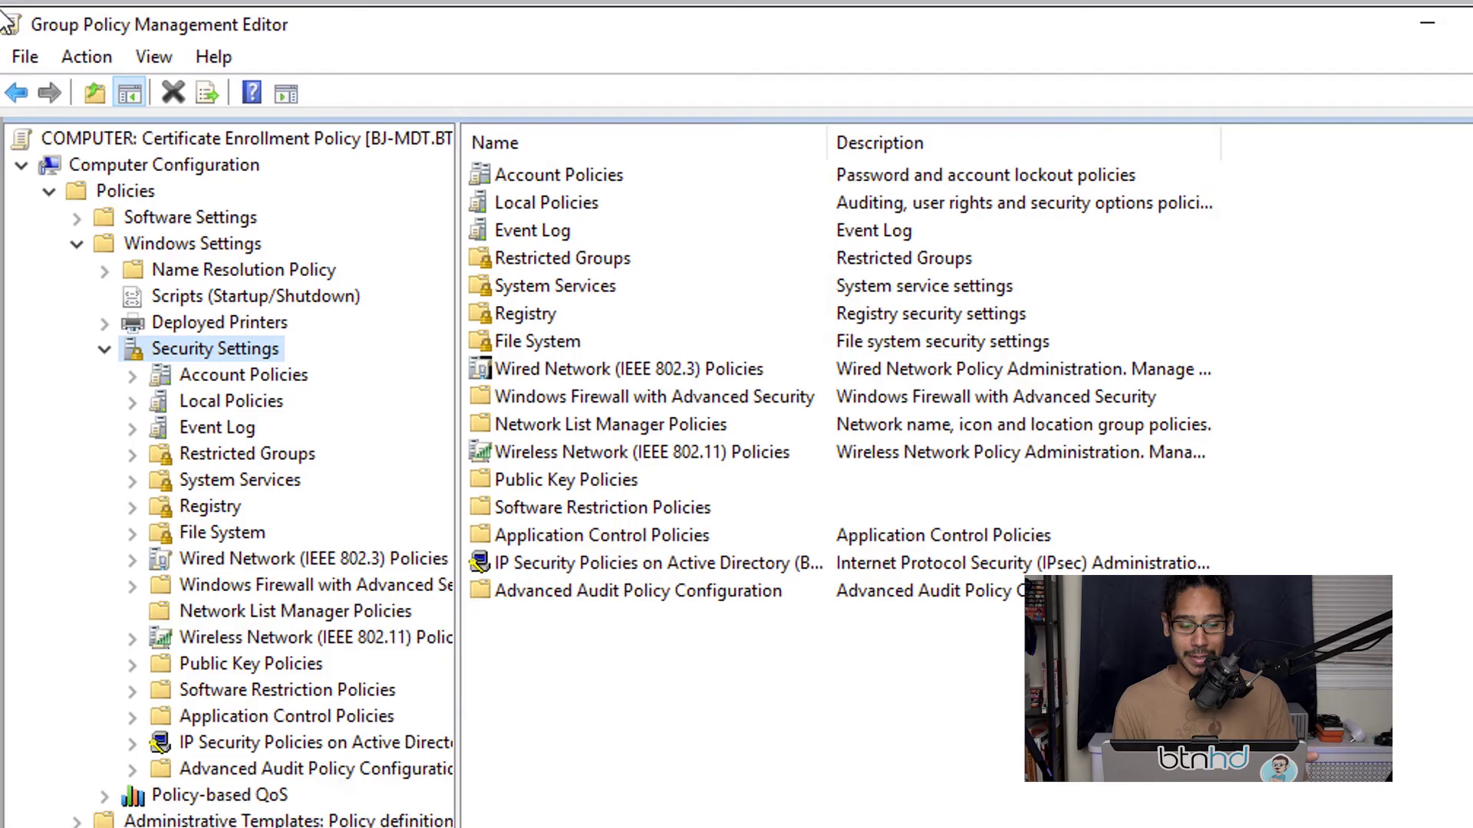
key(Down)
key(Down)
key(Down)
key(Right)
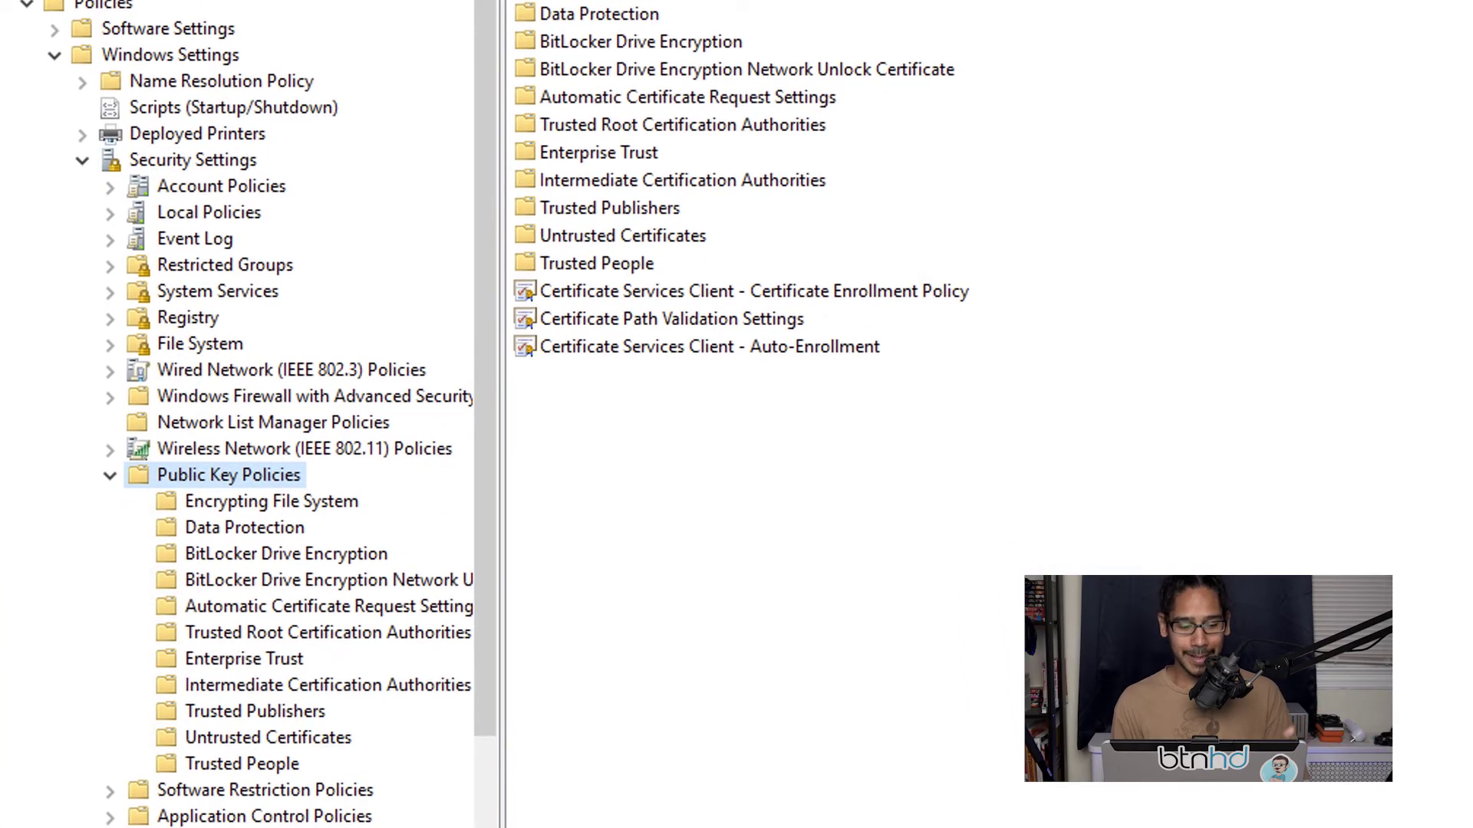
key(Tab)
key(End)
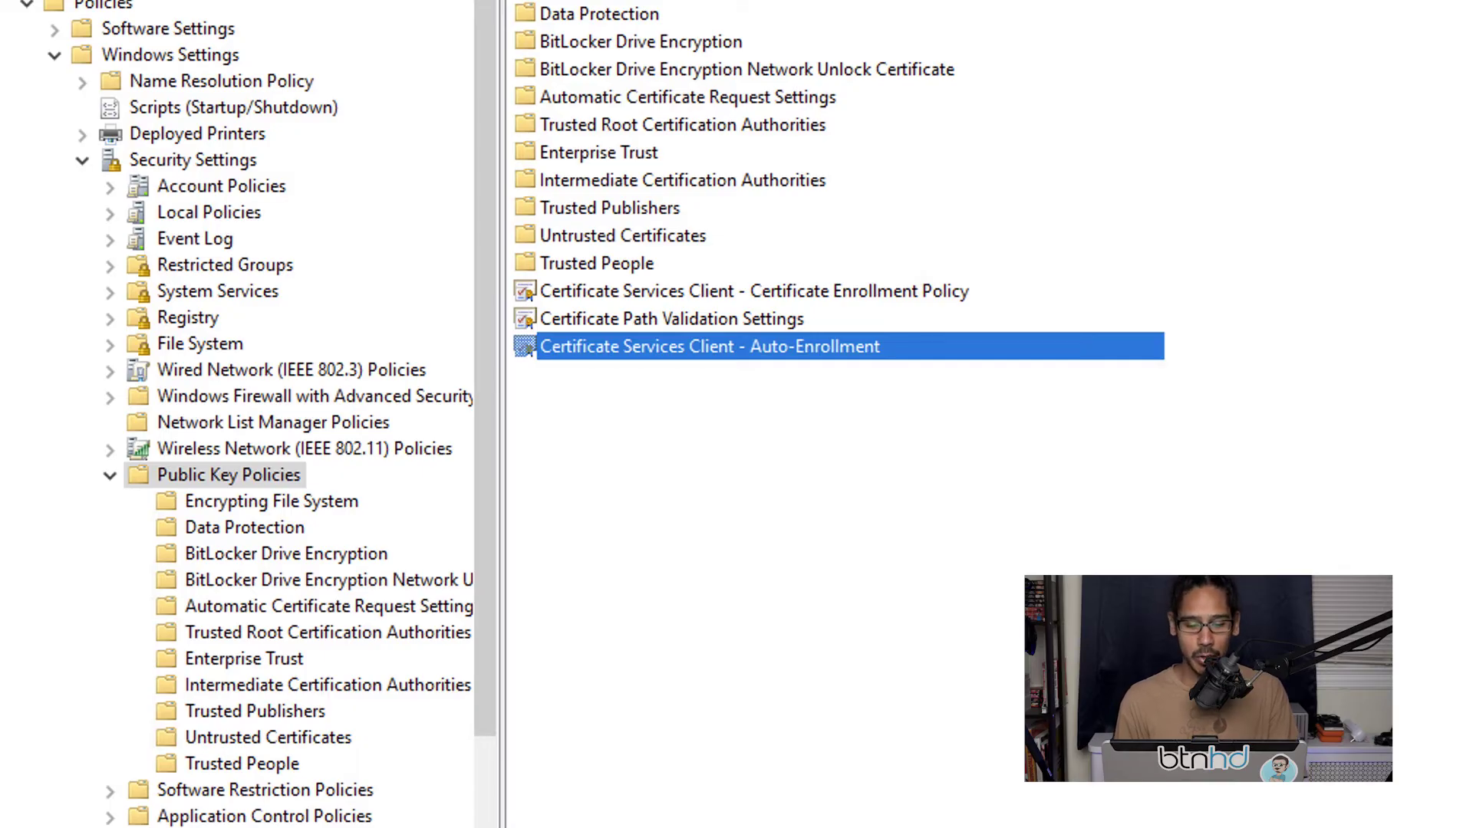
Enable Auto-Enrollment with renewal of expired certificates and updating of template-based certificates.
key(Return)
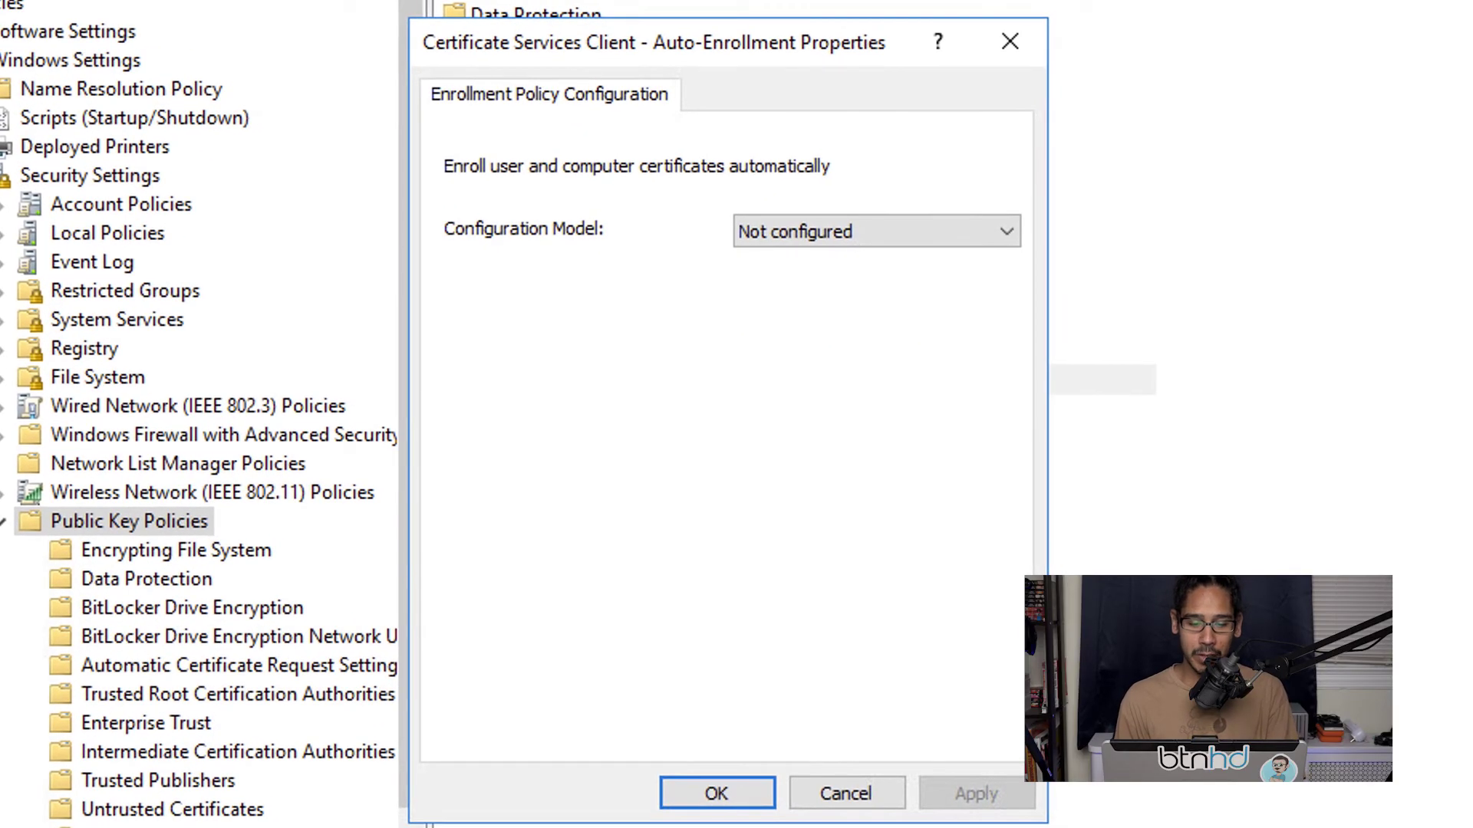
click(876, 232)
click(766, 281)
click(455, 284)
click(455, 362)
key(alt+a)
key(Return)
Start a new Automatic Certificate Request under Automatic Certificate Request Settings.
key(a)
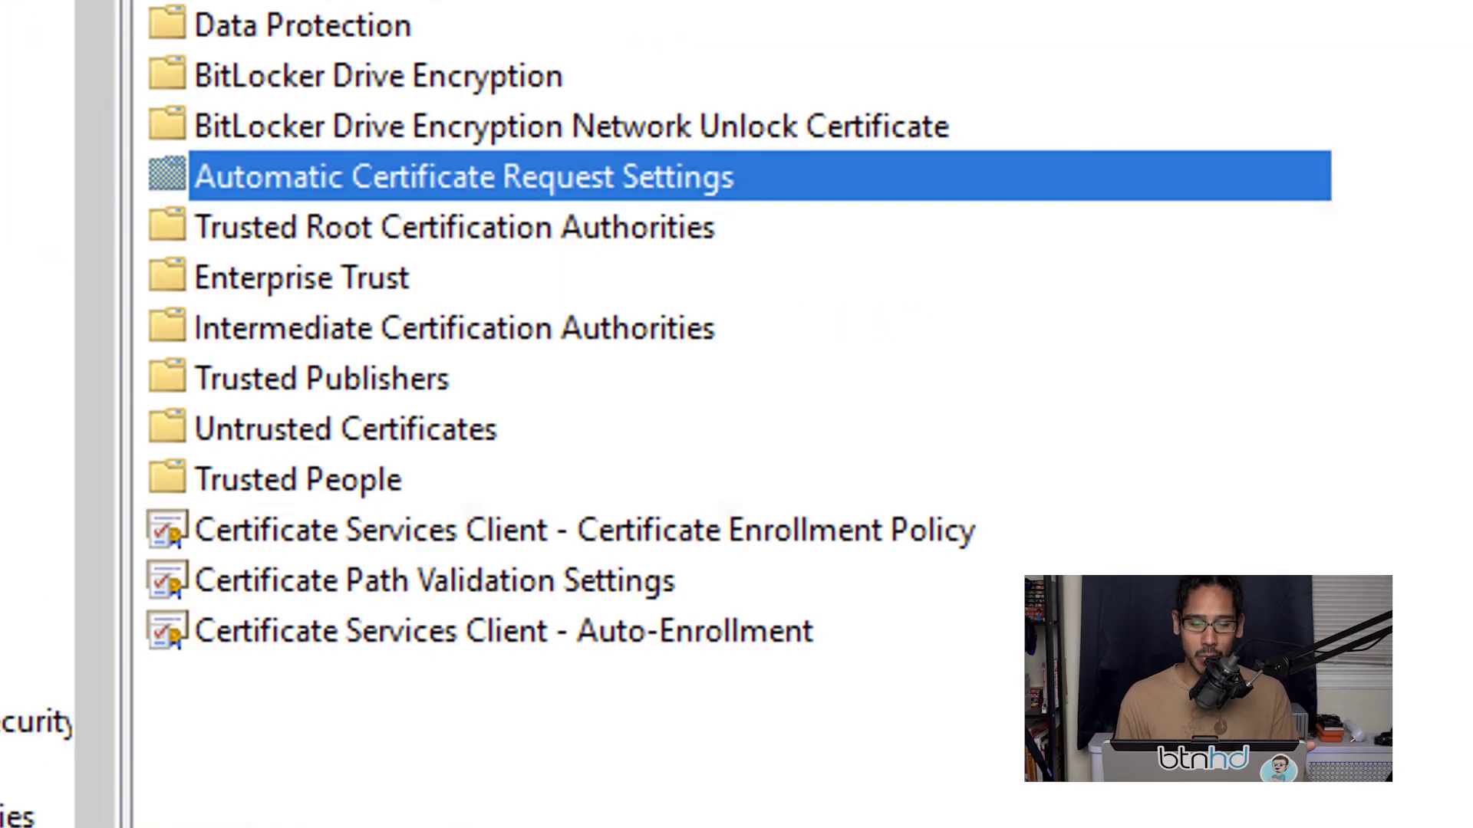
right_click(657, 176)
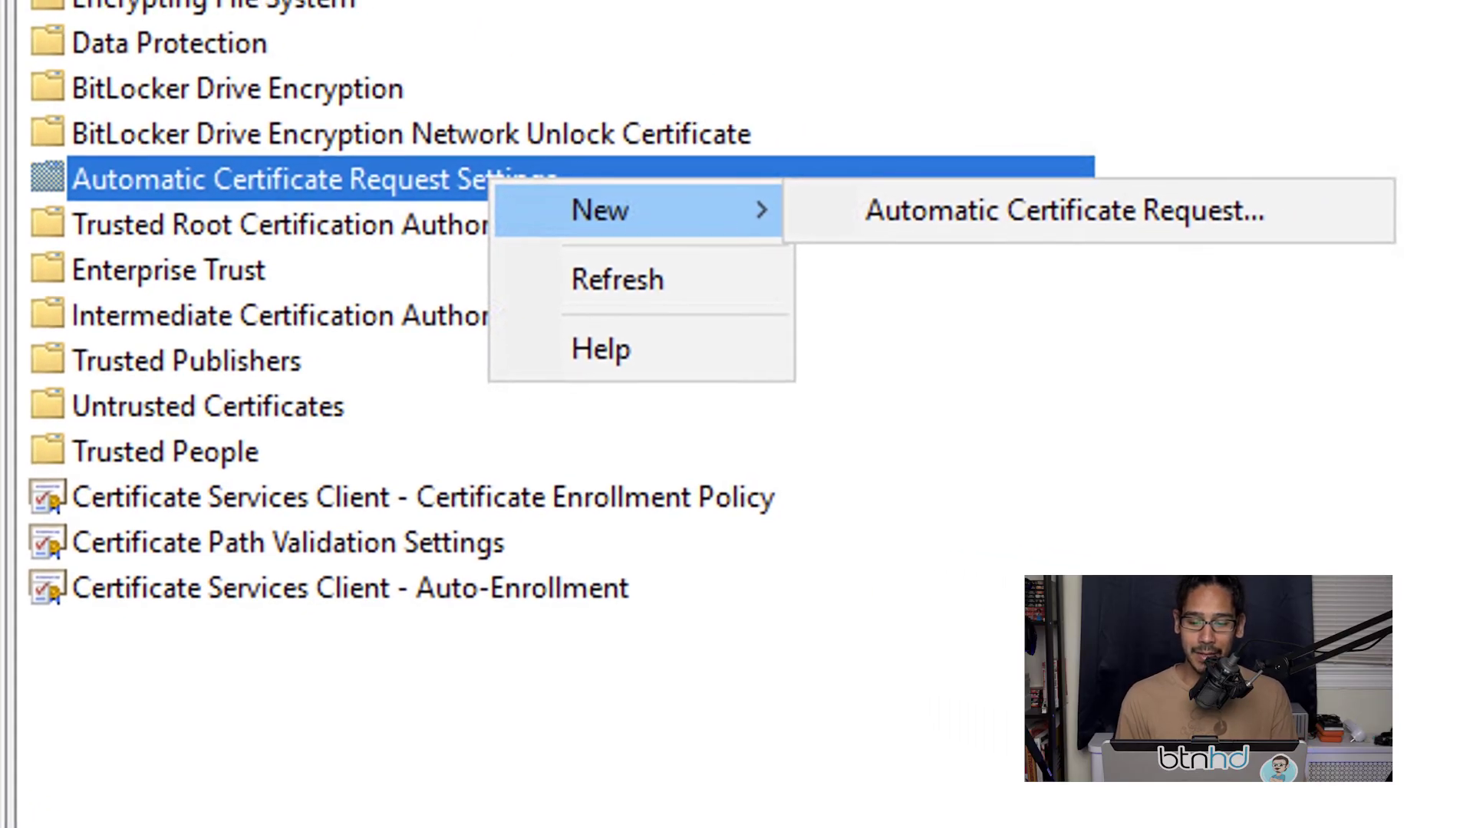
click(1059, 209)
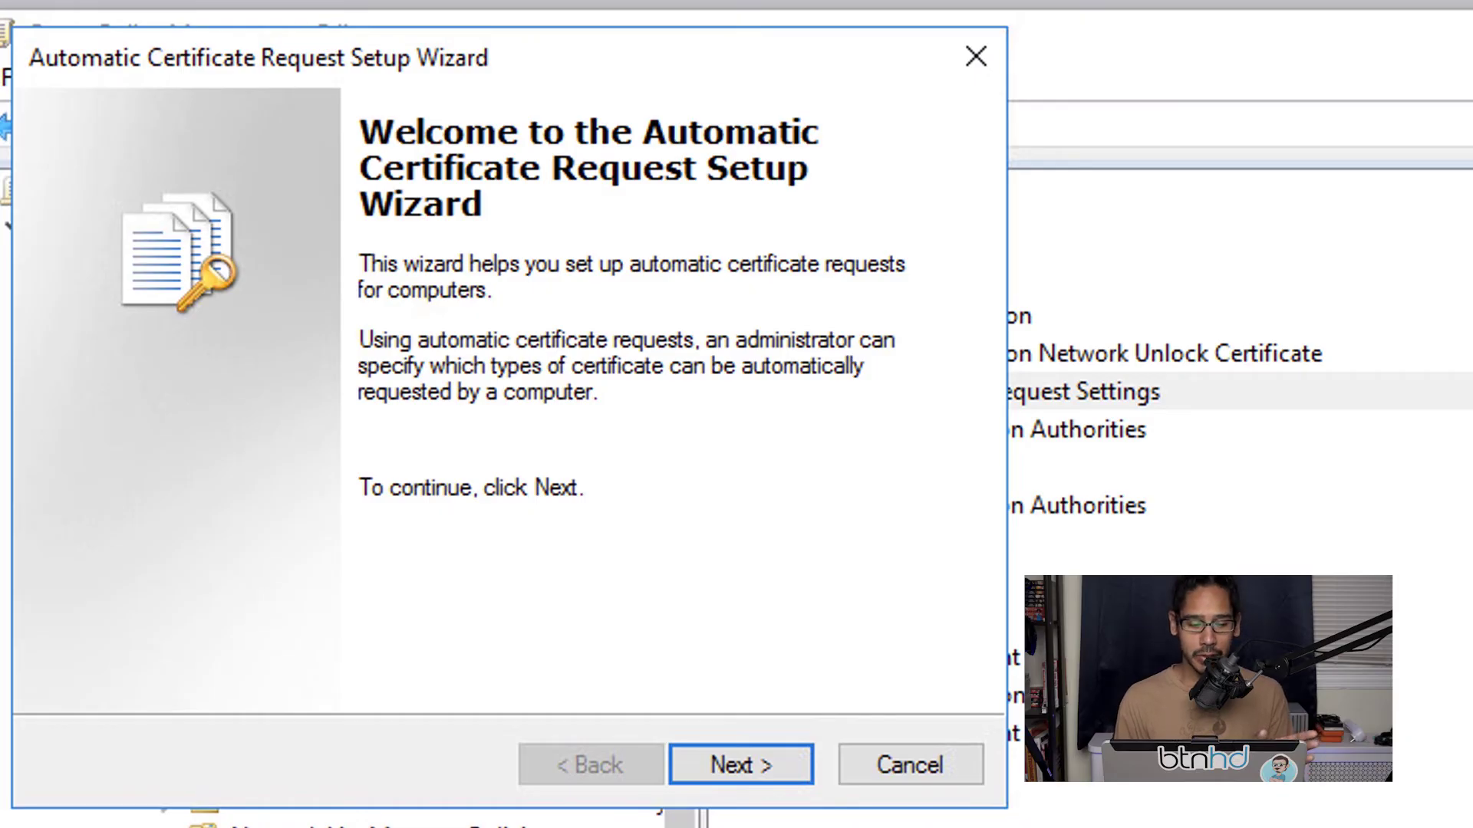
key(Return)
key(Return)
key(Return)
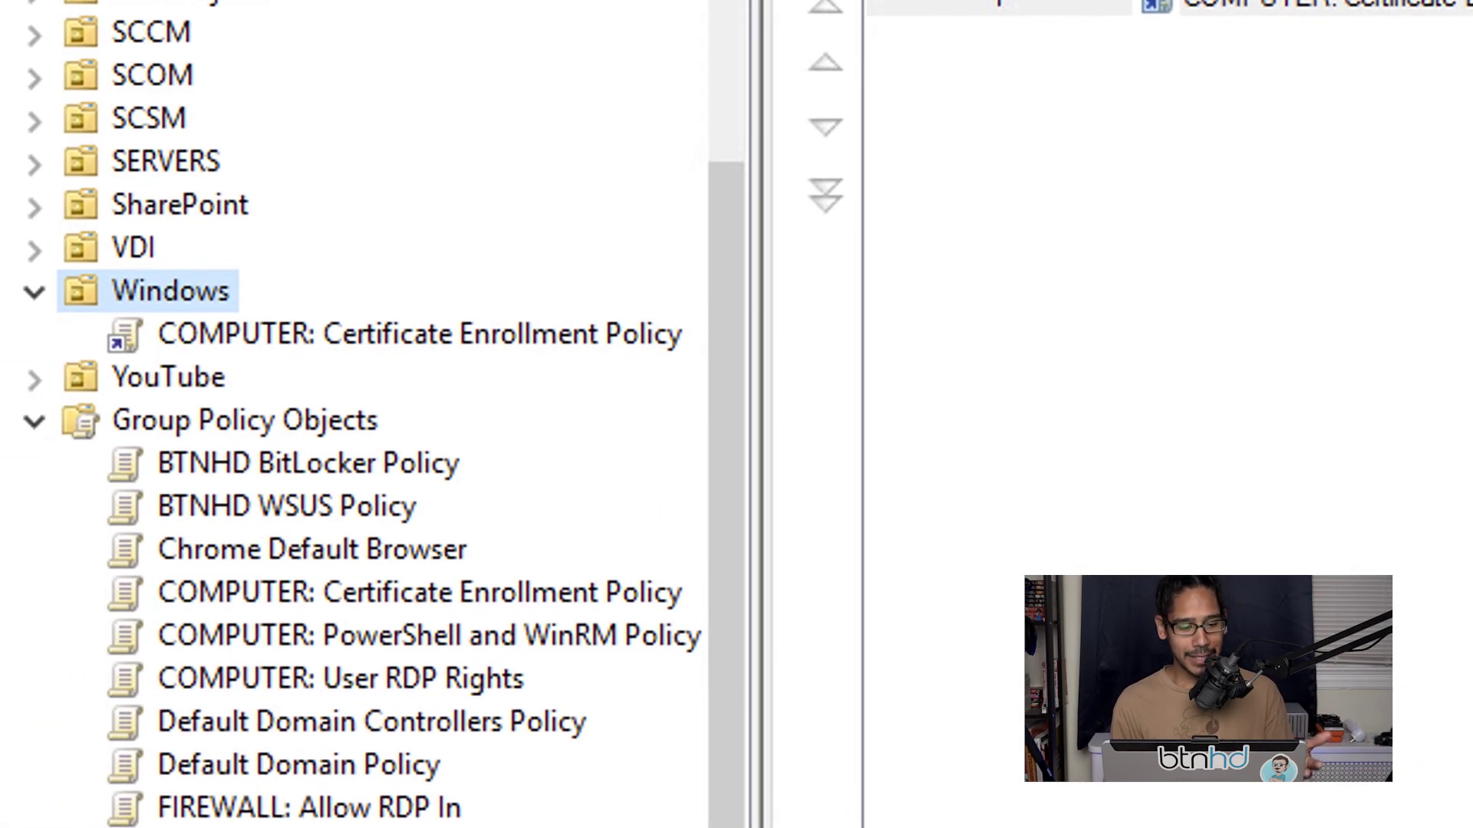